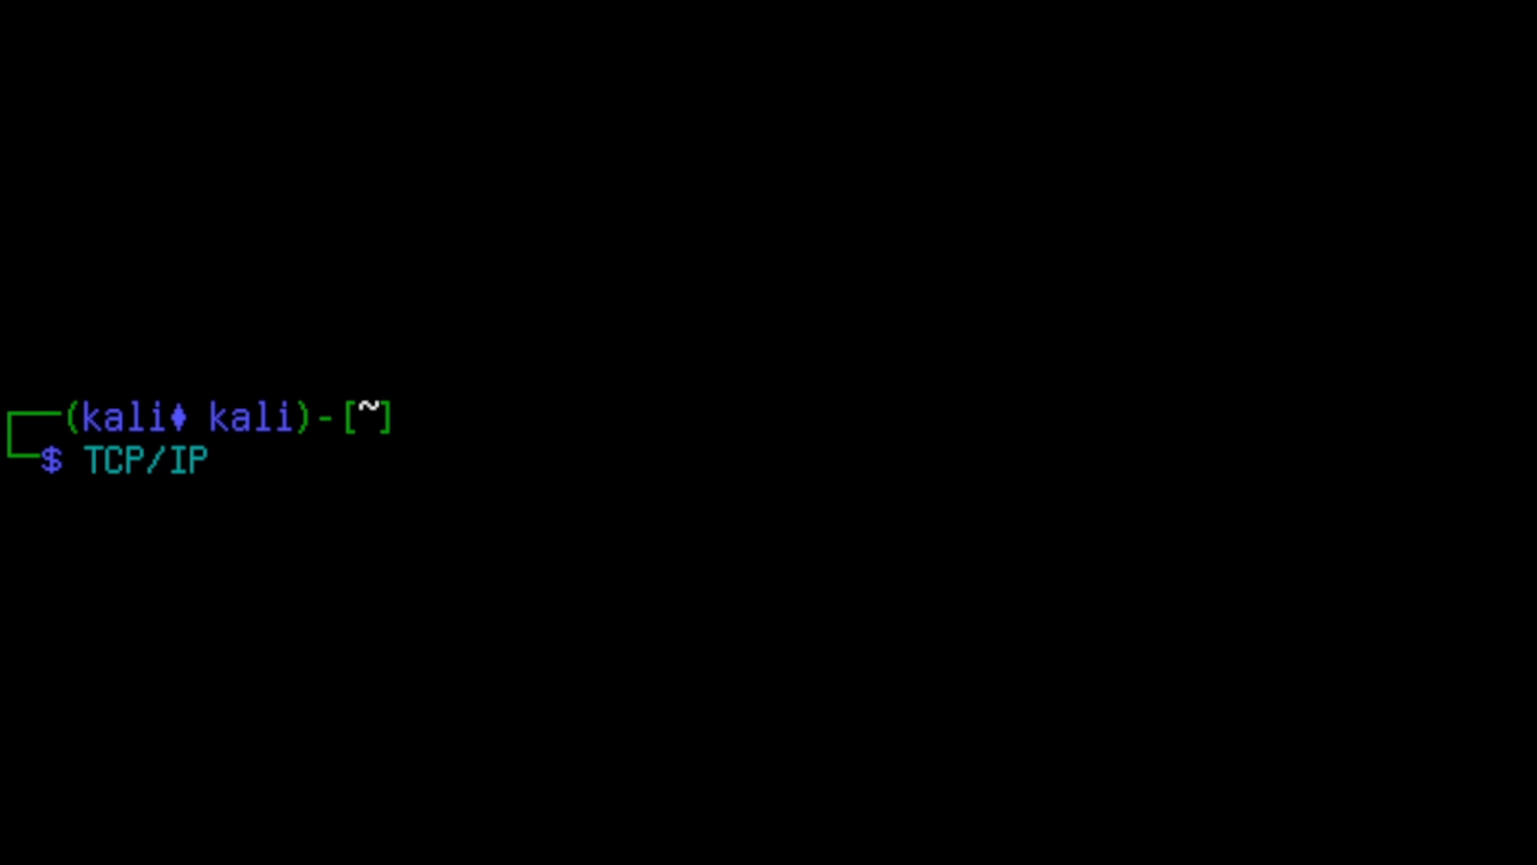
Step: Replace the 'MODEL VISAULISED' caption at the prompt with 'NOW YOU SEE THE REAL THING HAPPEN'
{"action": "type", "text": "MODEL VIS"}
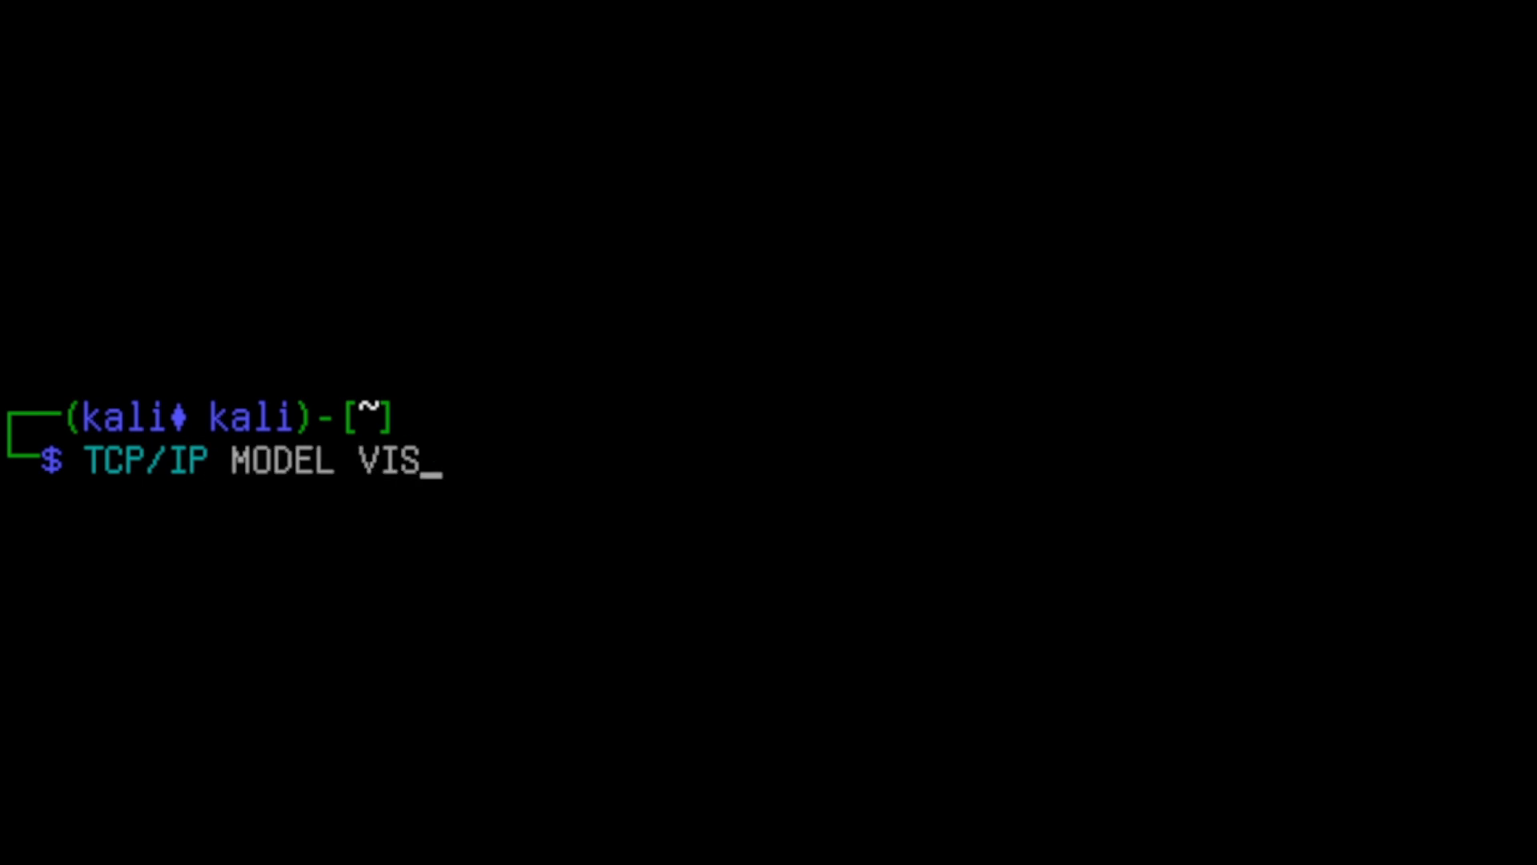
{"action": "type", "text": "AULISED"}
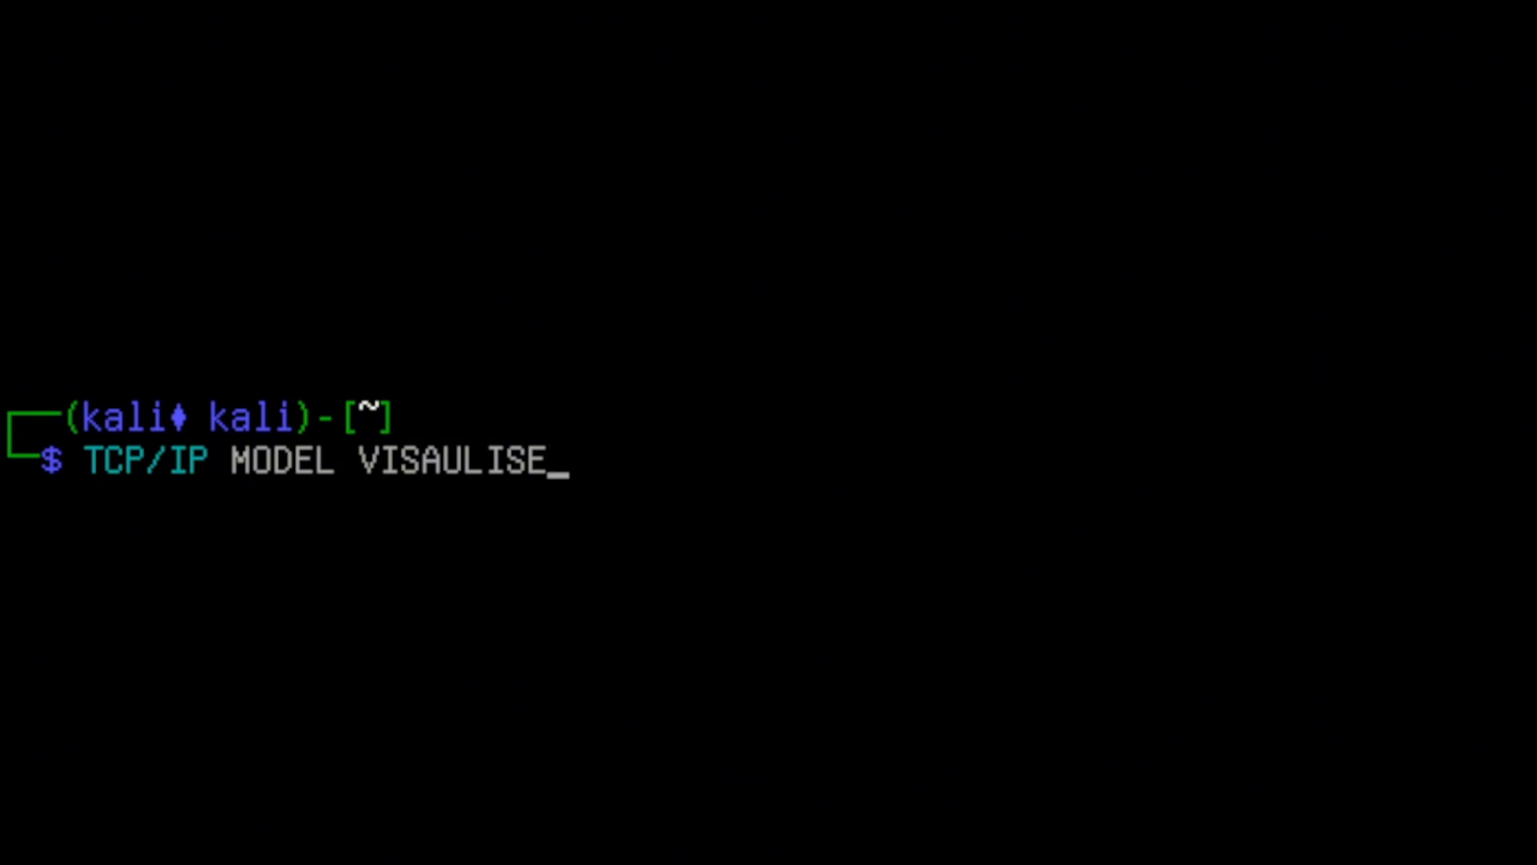
{"action": "key", "text": "BackSpace"}
{"action": "key", "text": "BackSpace"}
{"action": "key", "text": "BackSpace"}
{"action": "key", "text": "BackSpace"}
{"action": "key", "text": "BackSpace"}
{"action": "key", "text": "BackSpace"}
{"action": "key", "text": "BackSpace"}
{"action": "key", "text": "BackSpace"}
{"action": "key", "text": "BackSpace"}
{"action": "key", "text": "BackSpace"}
{"action": "key", "text": "BackSpace"}
{"action": "key", "text": "BackSpace"}
{"action": "key", "text": "BackSpace"}
{"action": "key", "text": "BackSpace"}
{"action": "key", "text": "BackSpace"}
{"action": "key", "text": "BackSpace"}
{"action": "key", "text": "BackSpace"}
{"action": "key", "text": "BackSpace"}
{"action": "key", "text": "BackSpace"}
{"action": "key", "text": "BackSpace"}
{"action": "type", "text": "NOW "}
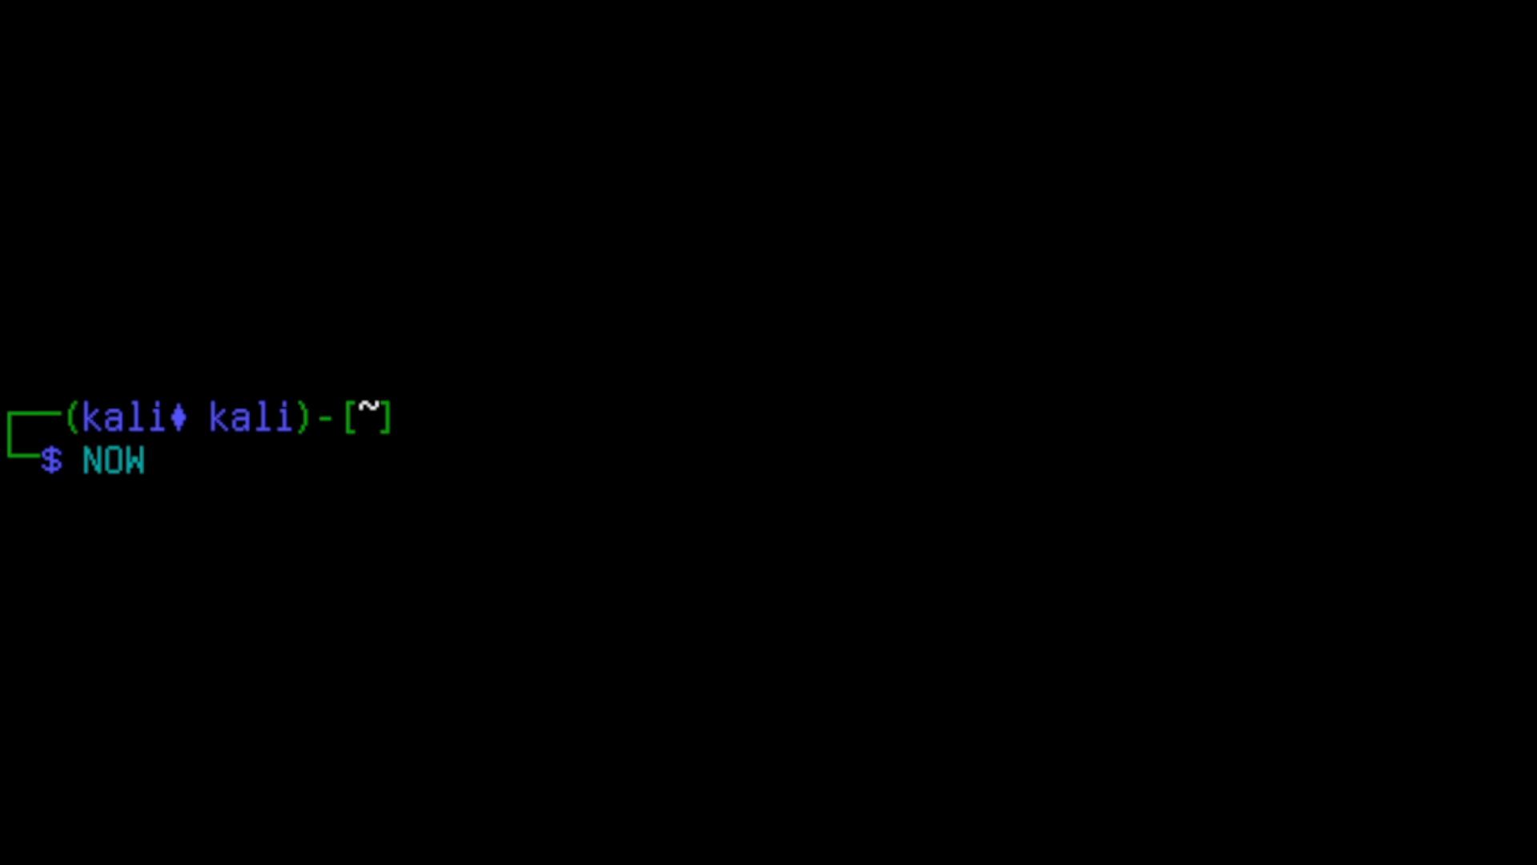
{"action": "type", "text": "YOU SEE "}
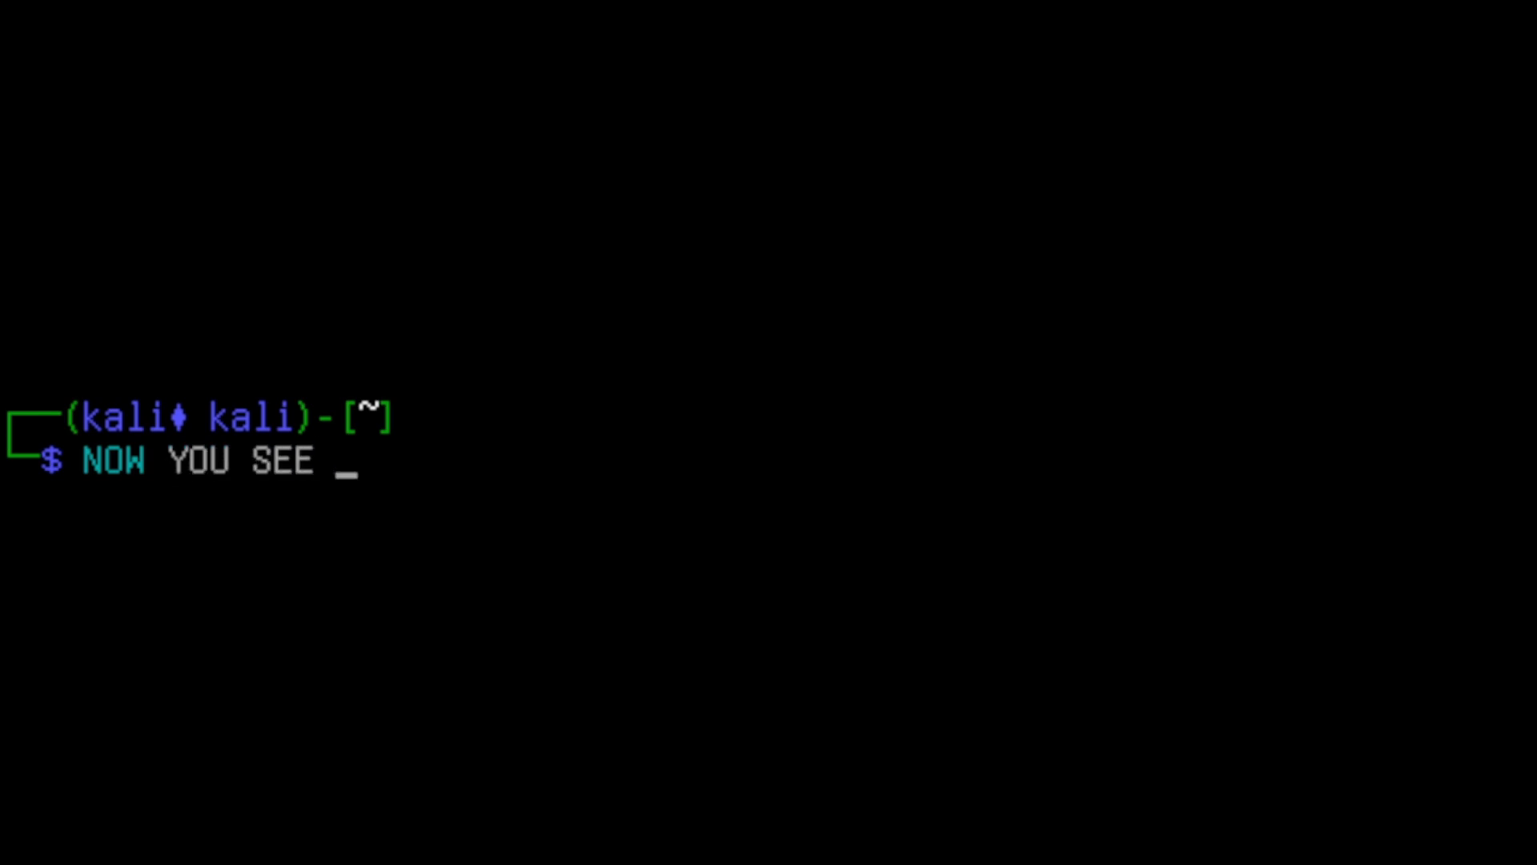
{"action": "type", "text": "THE REAL"}
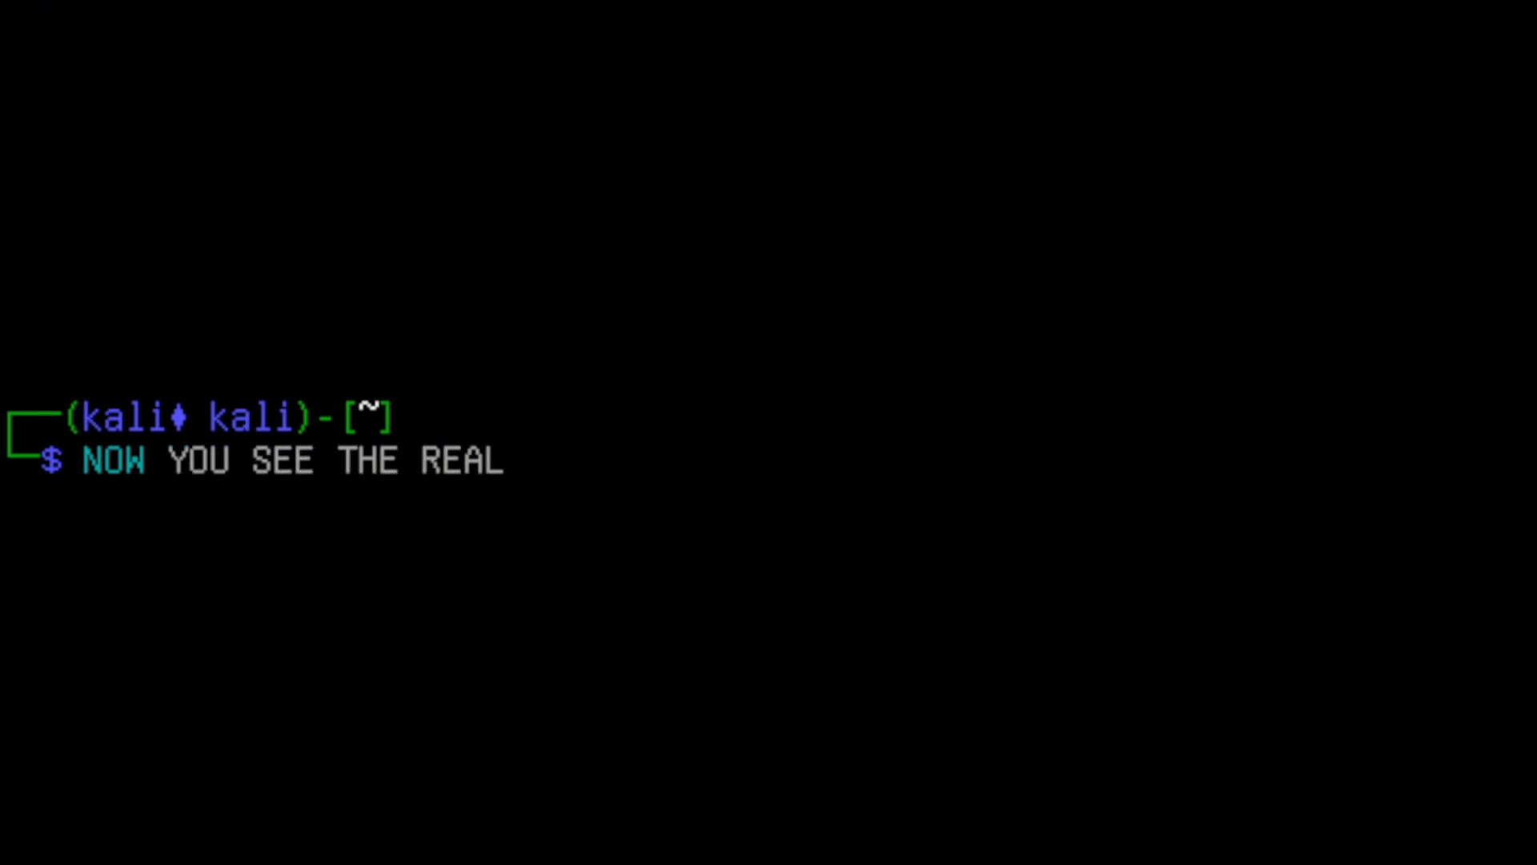
{"action": "type", "text": " THING HAPPE"}
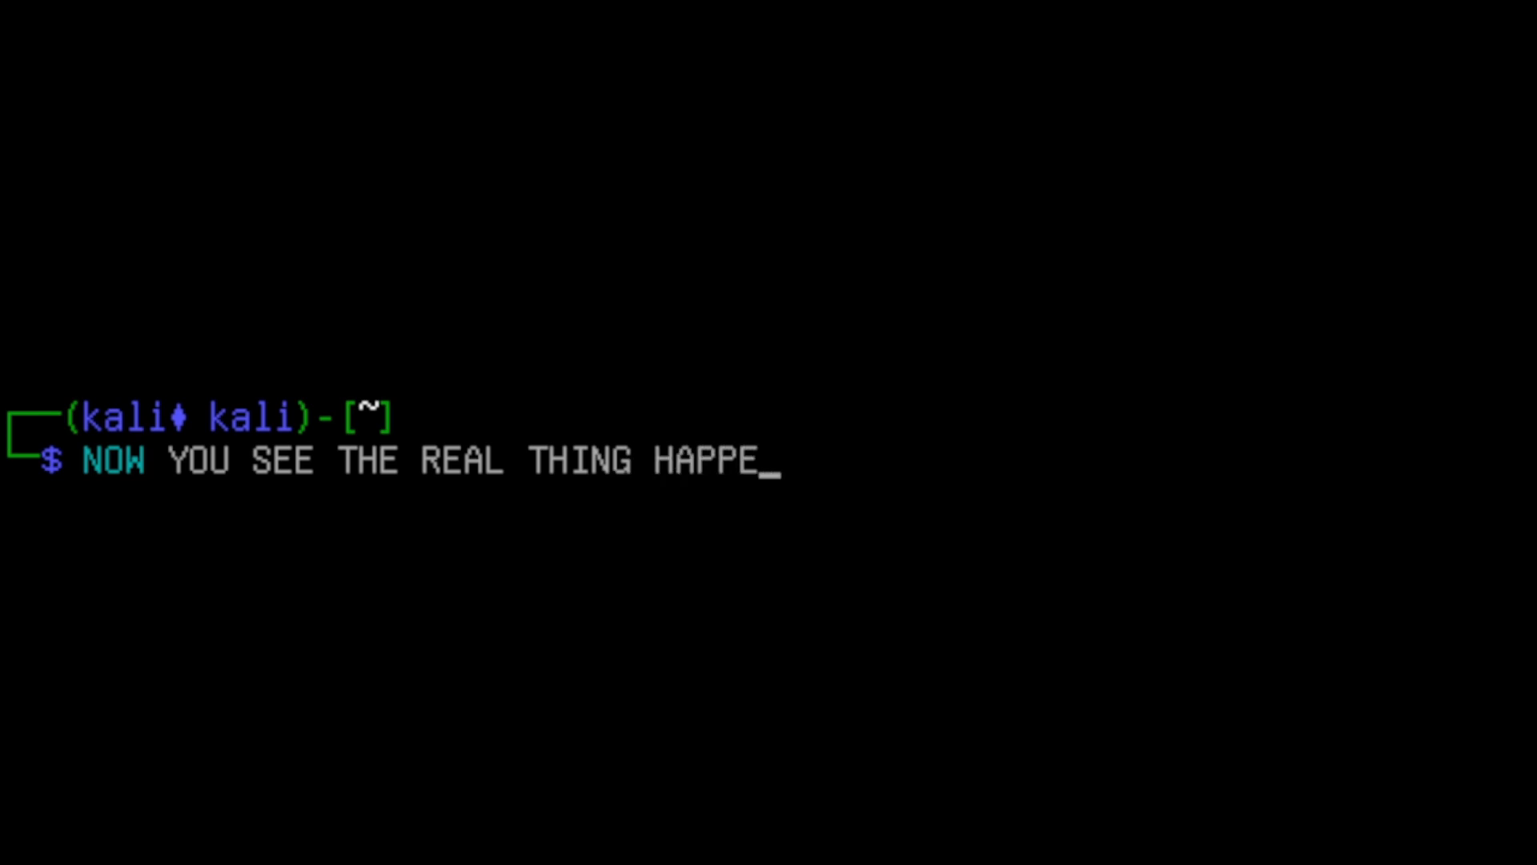
{"action": "type", "text": "N"}
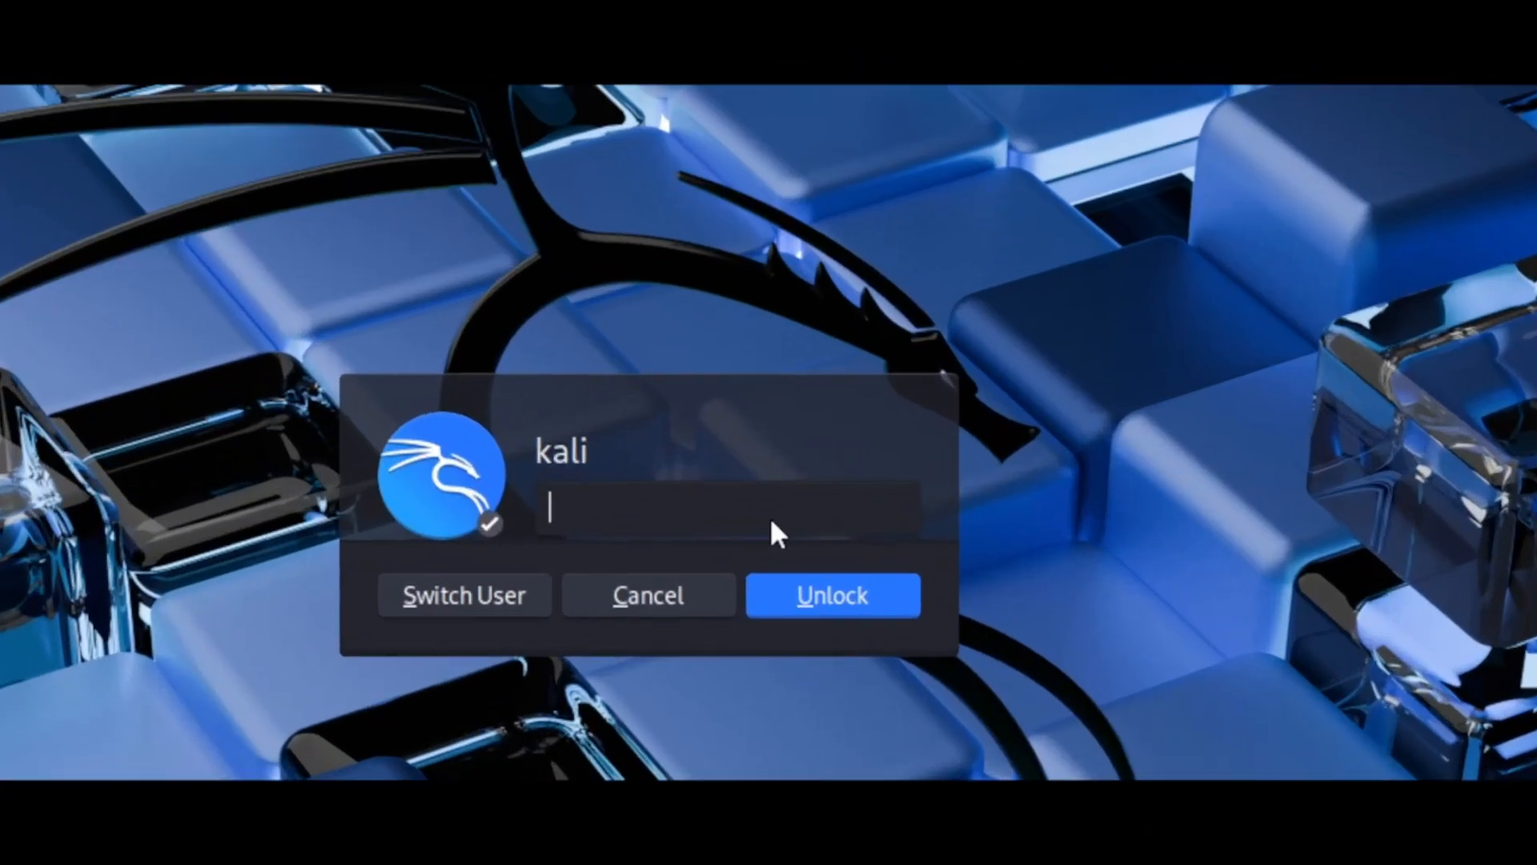
Step: Unlock the session with the account password and run ping -c 1 google.com
{"action": "type", "text": "kal"}
{"action": "key", "text": "Return"}
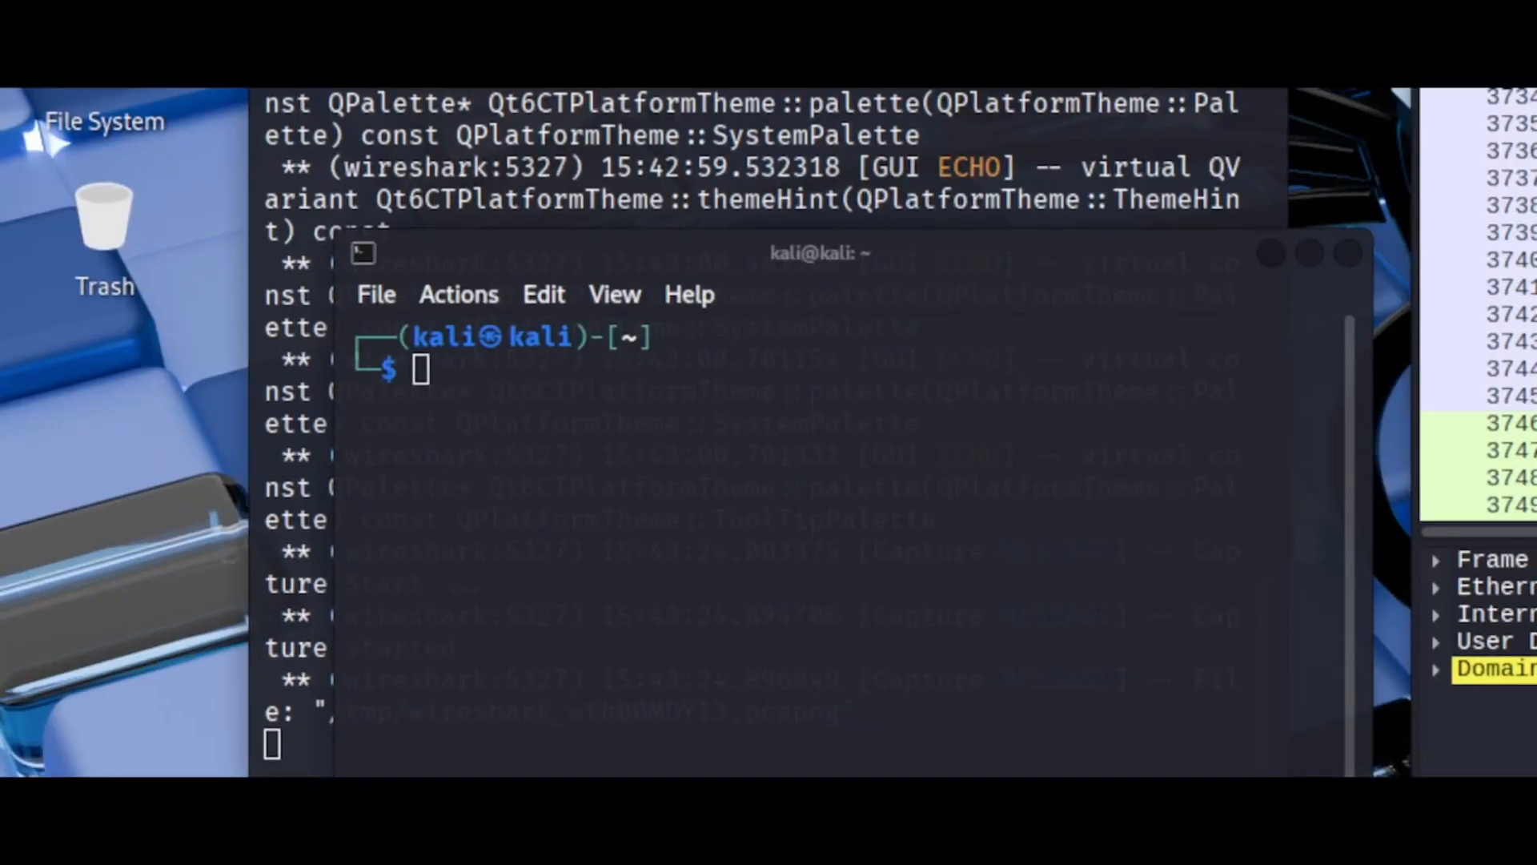
{"action": "type", "text": "ping -c 1 "}
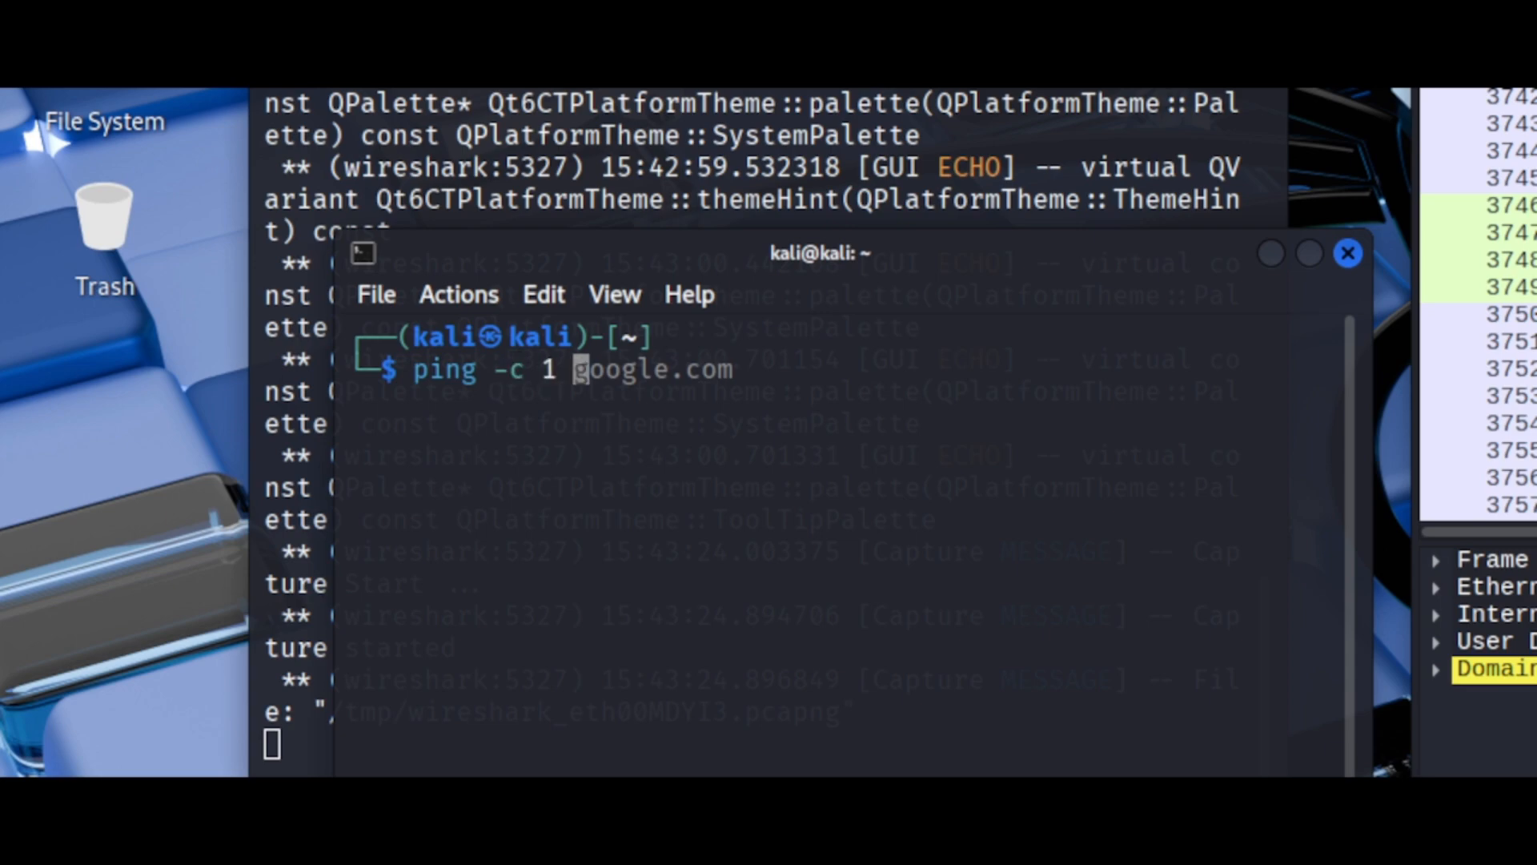
{"action": "type", "text": "google.com"}
{"action": "key", "text": "Return"}
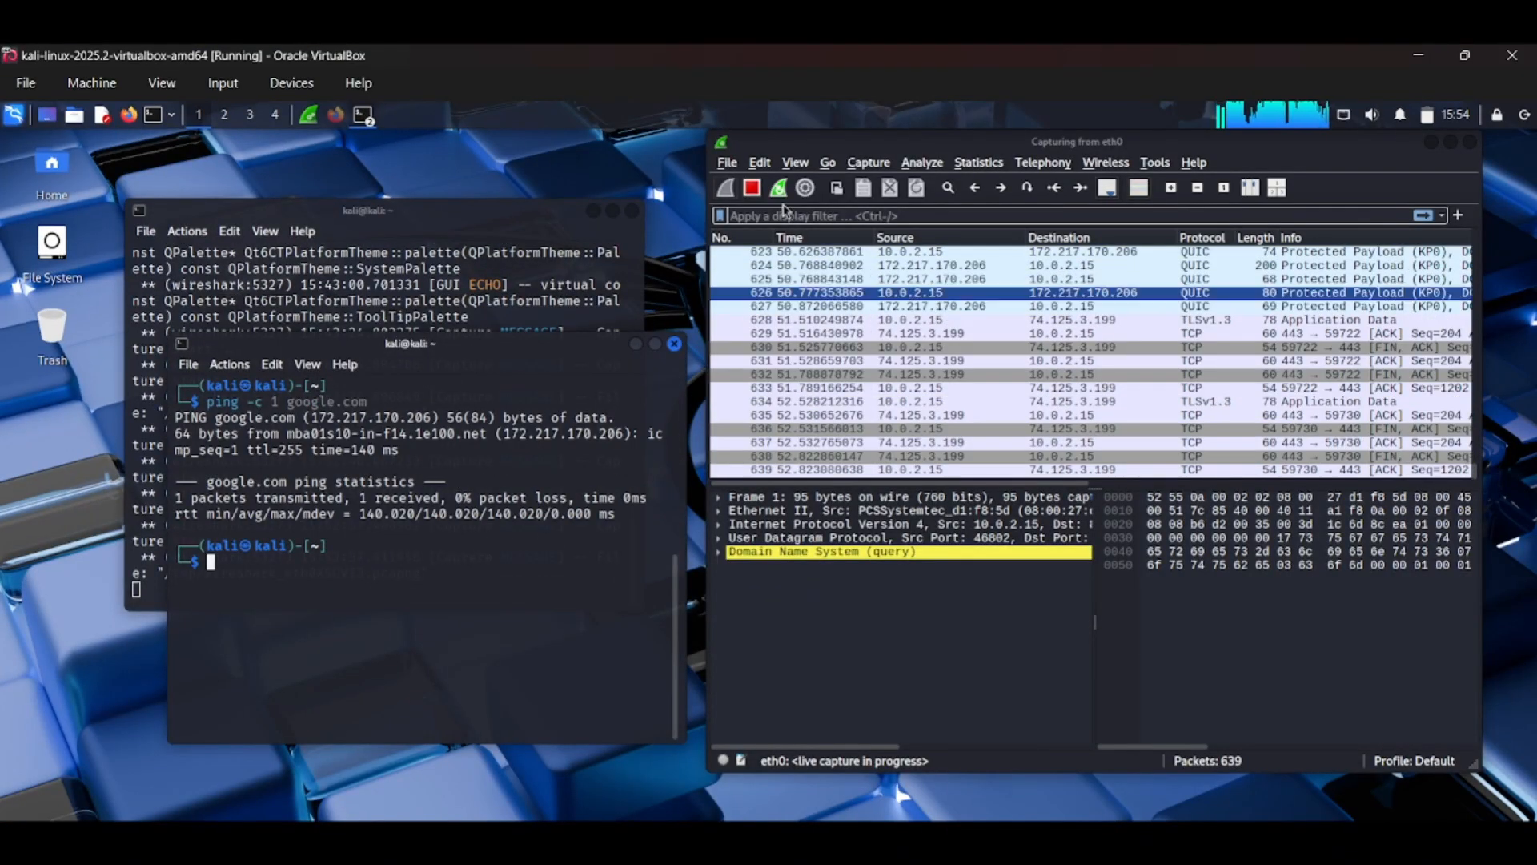
Step: Stop the live capture and apply the icmp display filter
{"action": "left_click", "coordinate": [752, 188]}
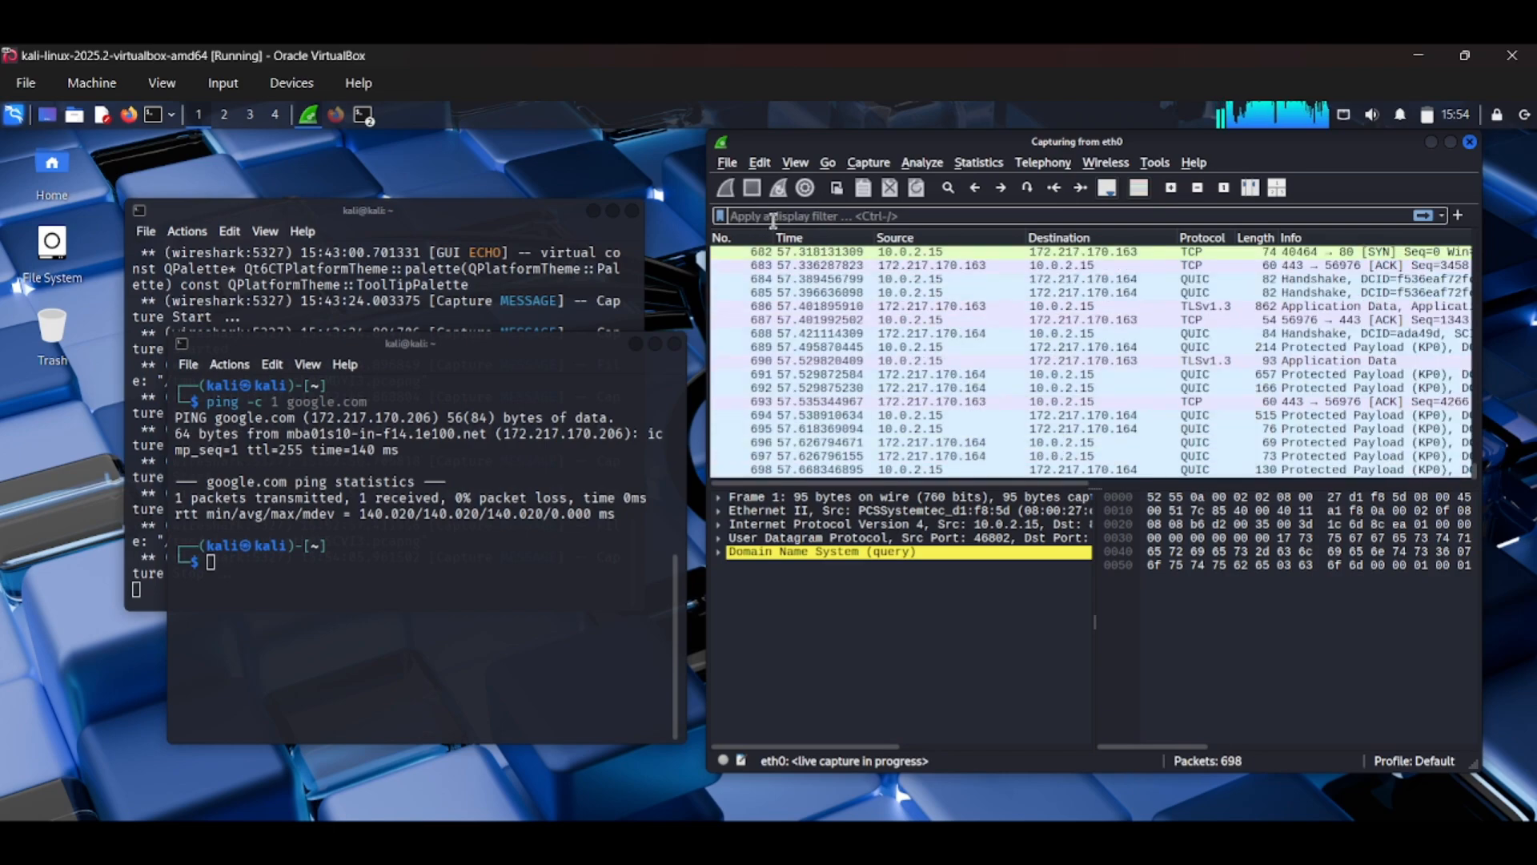
{"action": "left_click", "coordinate": [767, 216]}
{"action": "type", "text": "icmp"}
{"action": "key", "text": "Return"}
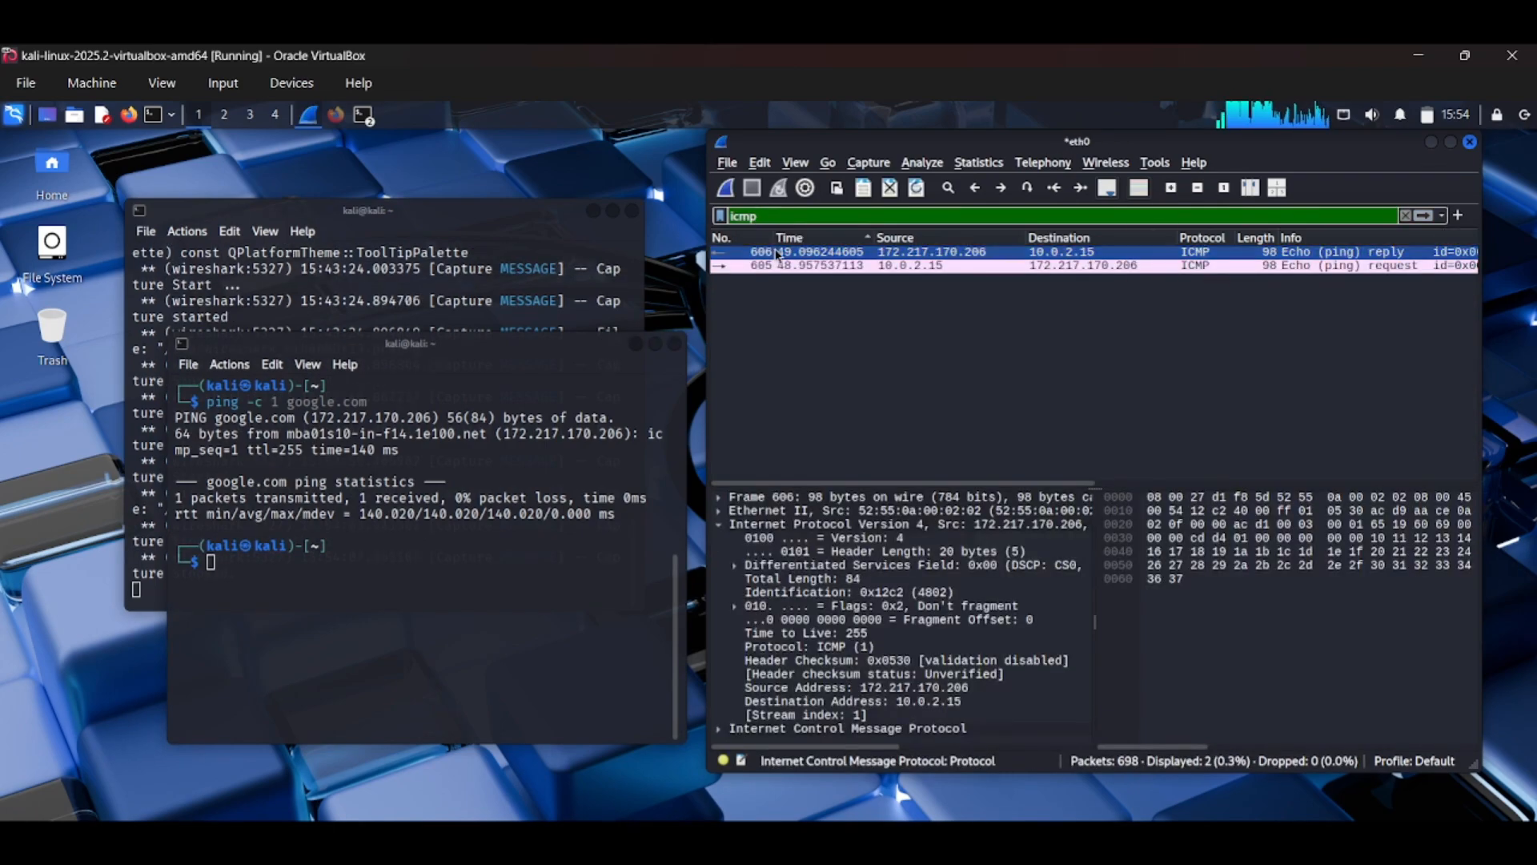
Step: Open an ICMP packet in its own window and collapse its Internet Protocol Version 4 layer
{"action": "double_click", "coordinate": [769, 251]}
{"action": "left_click", "coordinate": [177, 256]}
{"action": "left_click", "coordinate": [172, 244]}
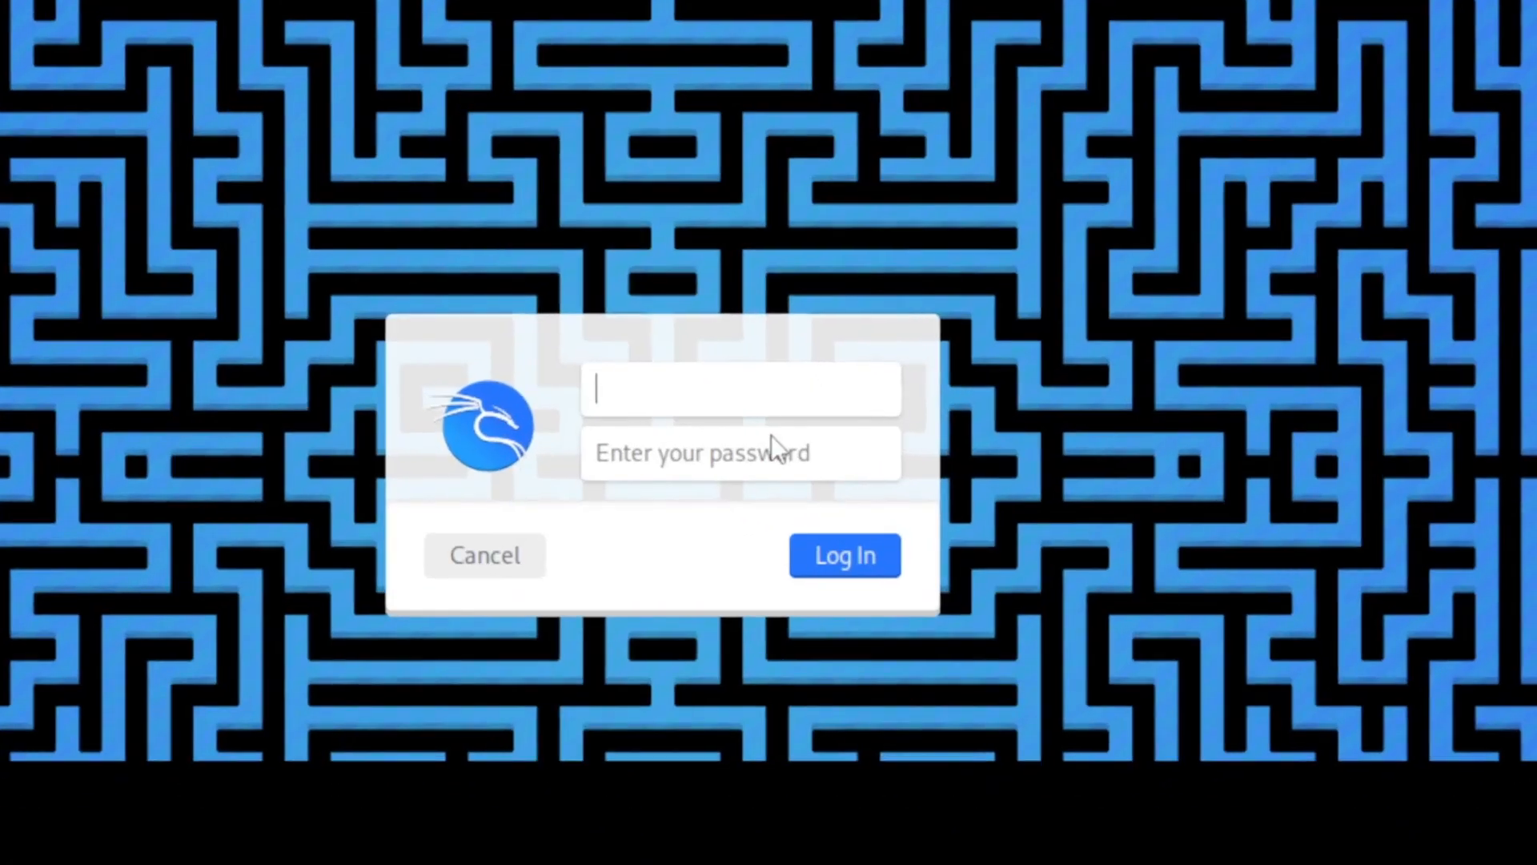
Step: Log back into Kali with the account username and password
{"action": "type", "text": "kali"}
{"action": "key", "text": "Tab"}
{"action": "type", "text": "kali"}
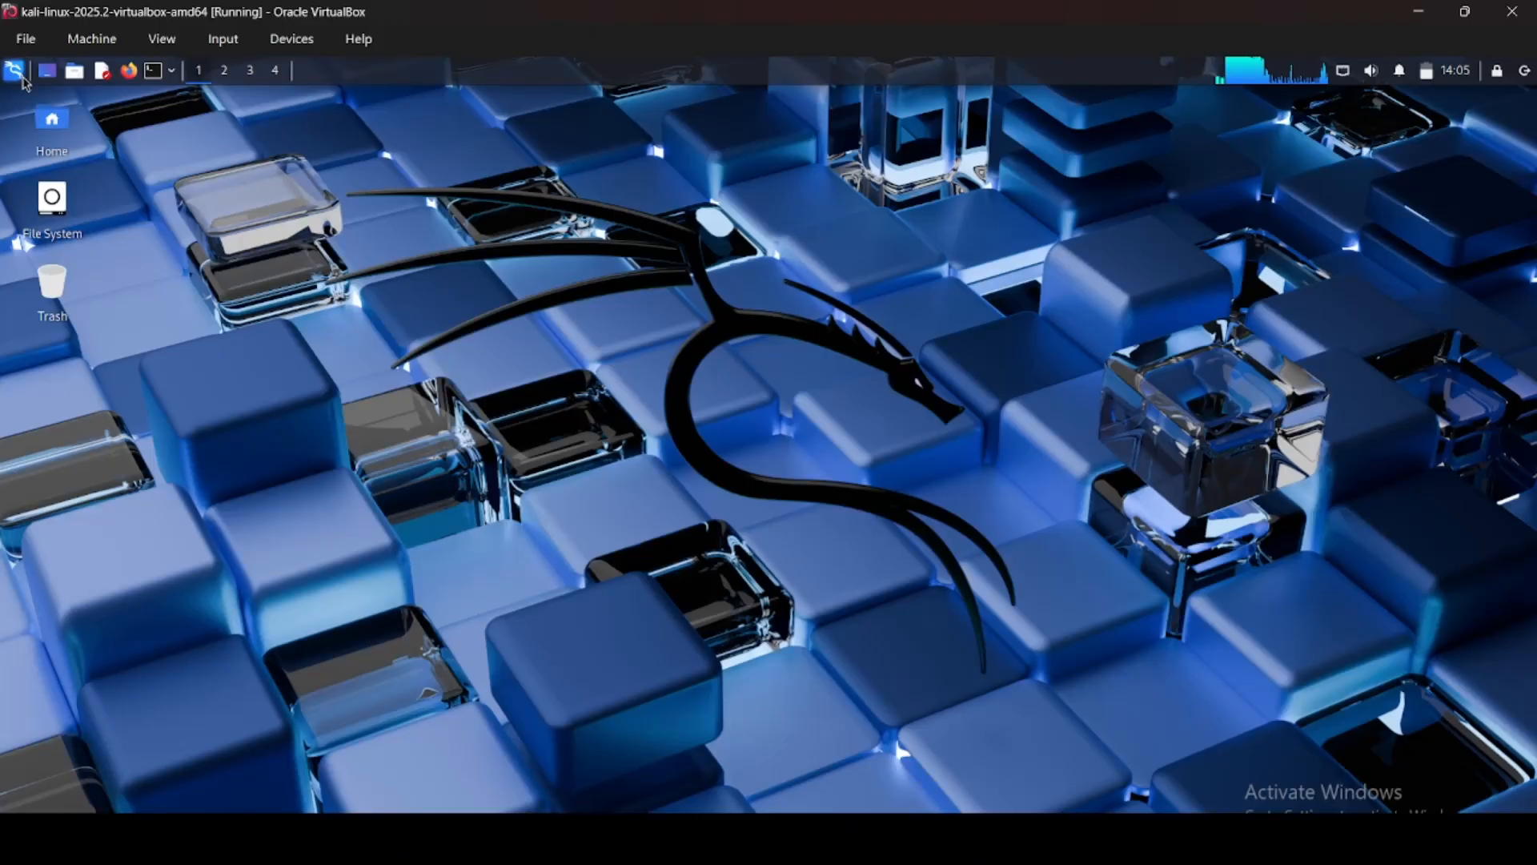
Step: Browse the applications menu to Discovery, then open a new terminal window
{"action": "left_click", "coordinate": [19, 74]}
{"action": "left_click", "coordinate": [108, 431]}
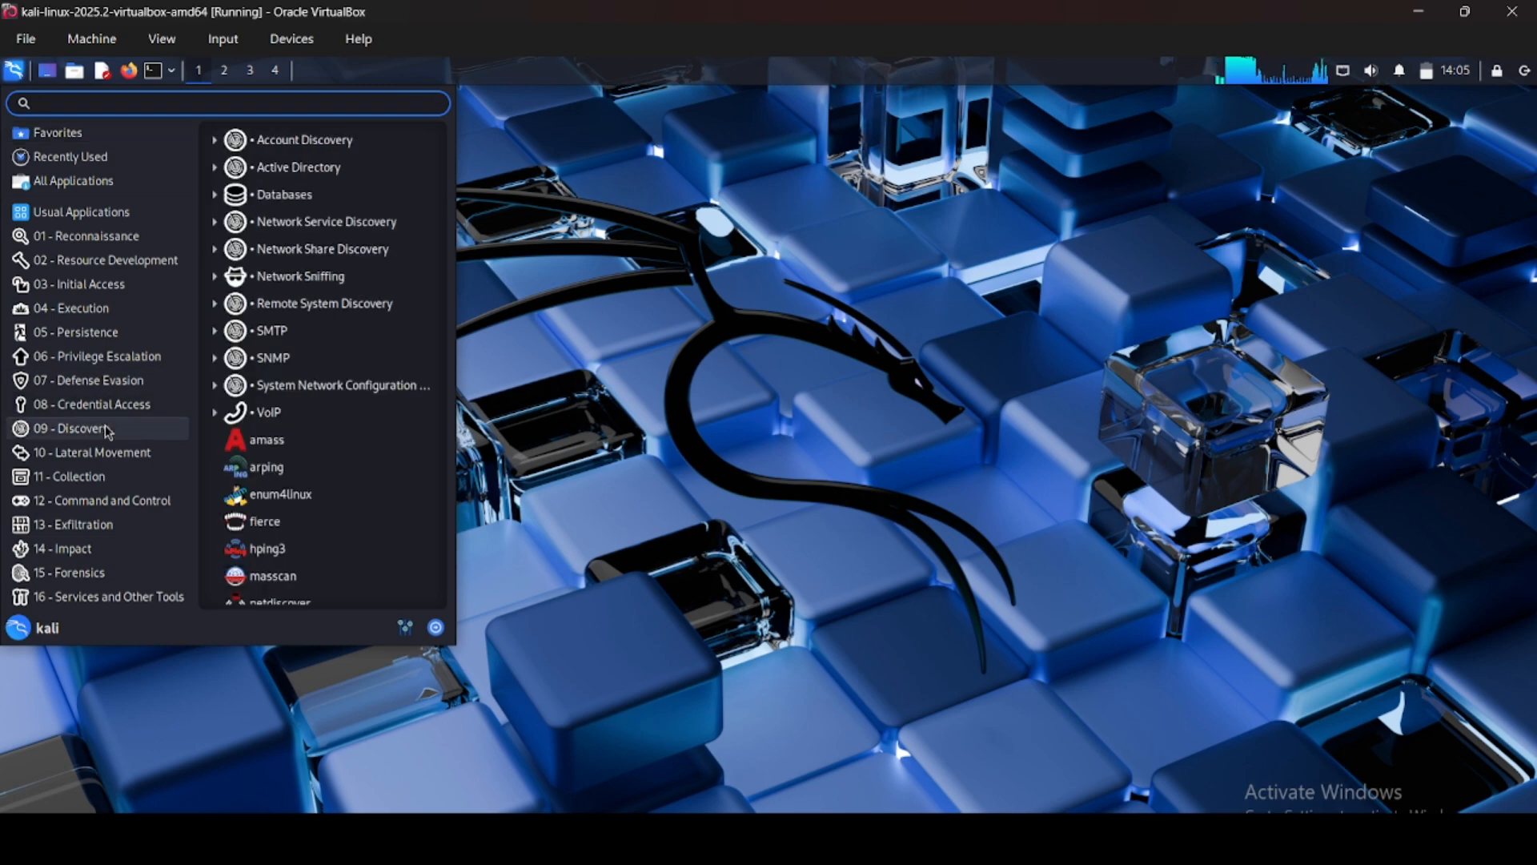
{"action": "scroll", "coordinate": [250, 479], "scroll_direction": "down", "scroll_amount": 3}
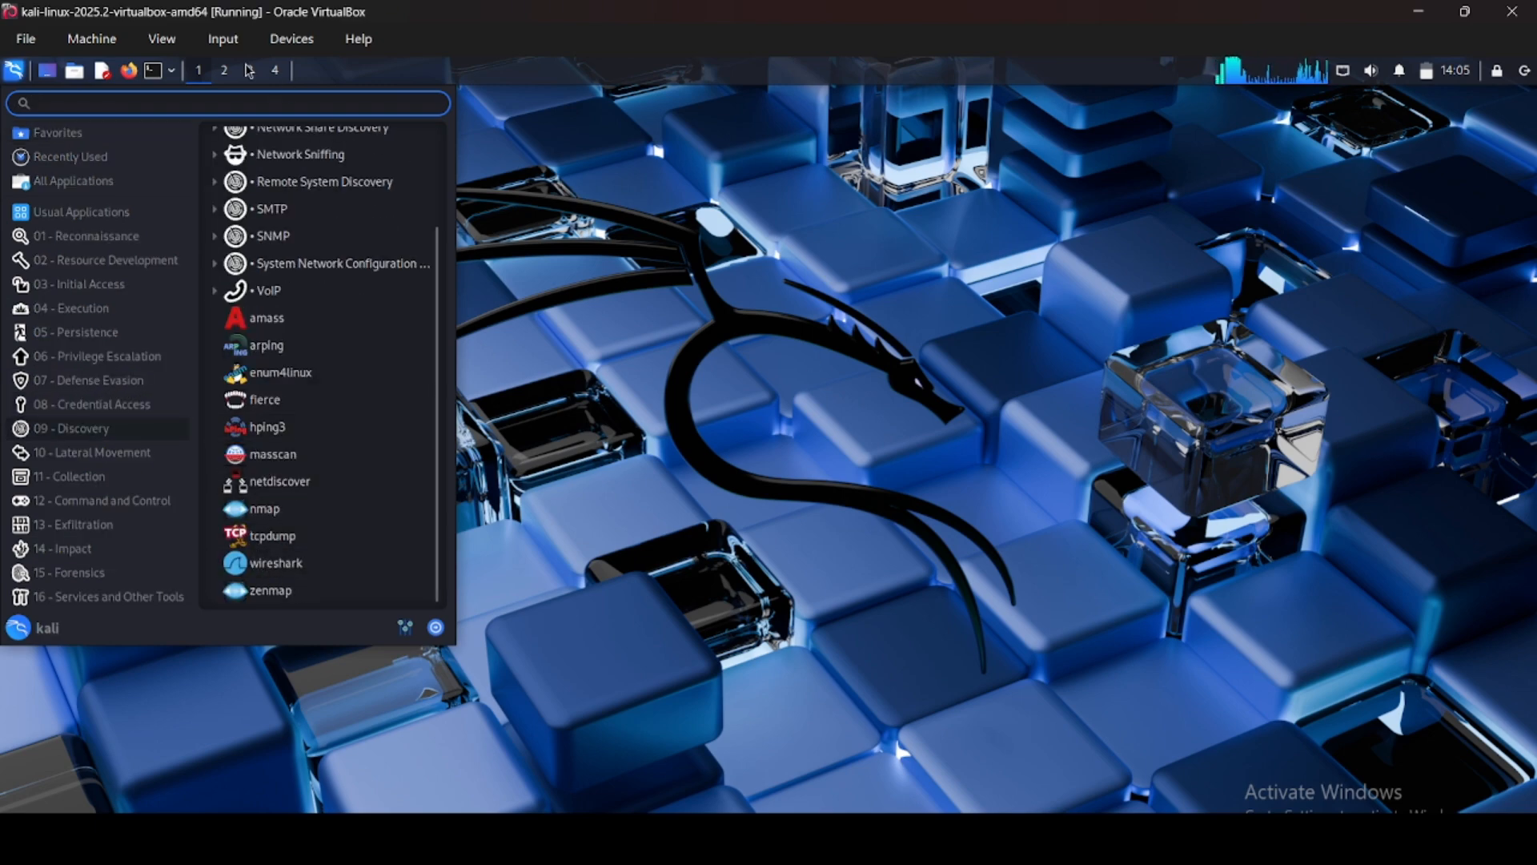
{"action": "left_click", "coordinate": [150, 72]}
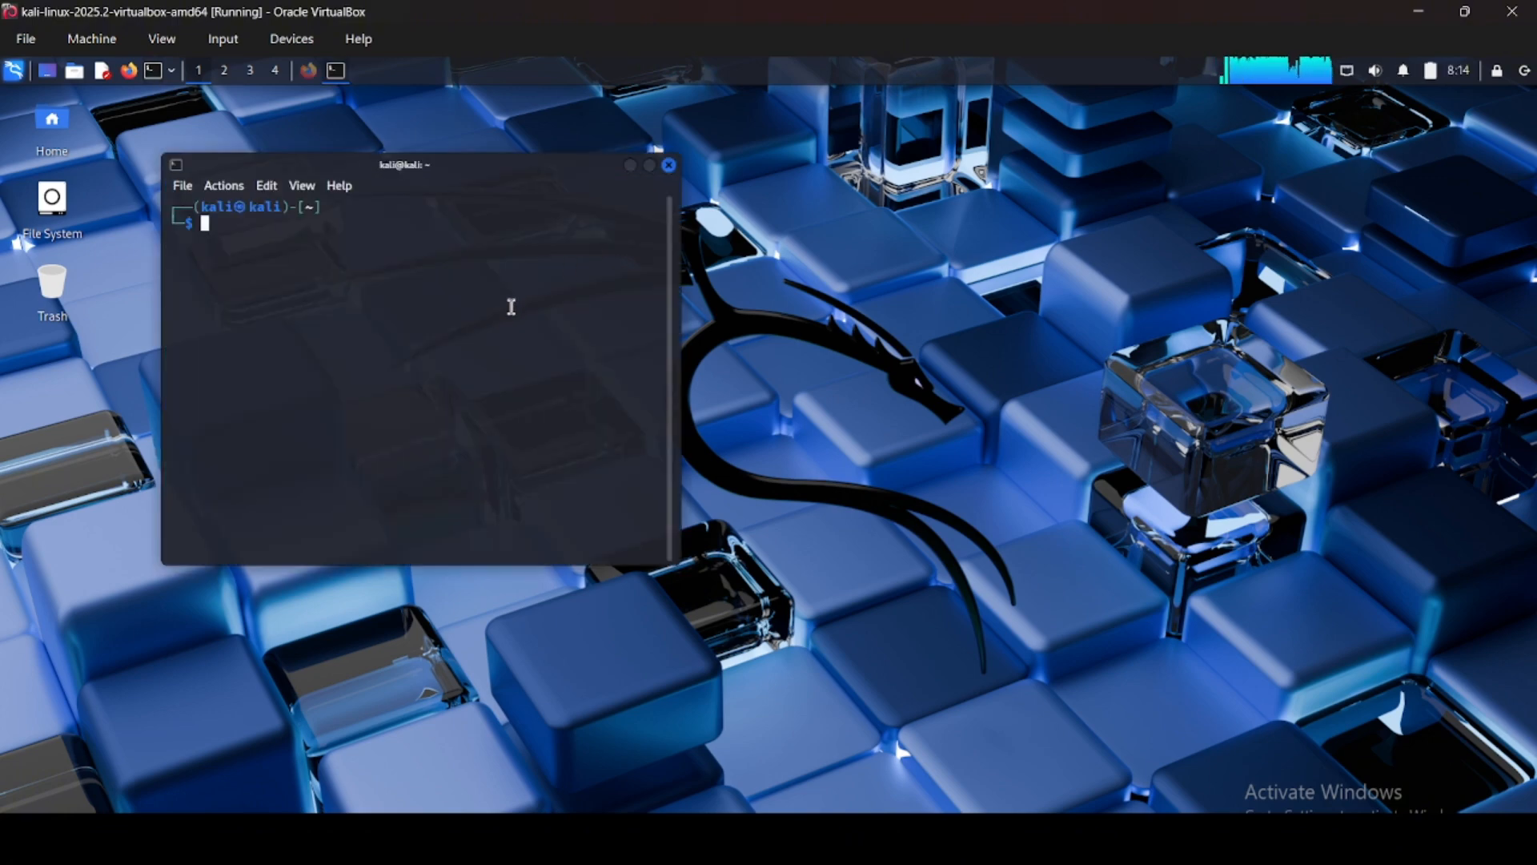
Step: Enlarge the terminal font, launch wireshark, and shift the terminal slightly right and down
{"action": "key", "text": "ctrl+plus"}
{"action": "key", "text": "ctrl+plus"}
{"action": "type", "text": "w"}
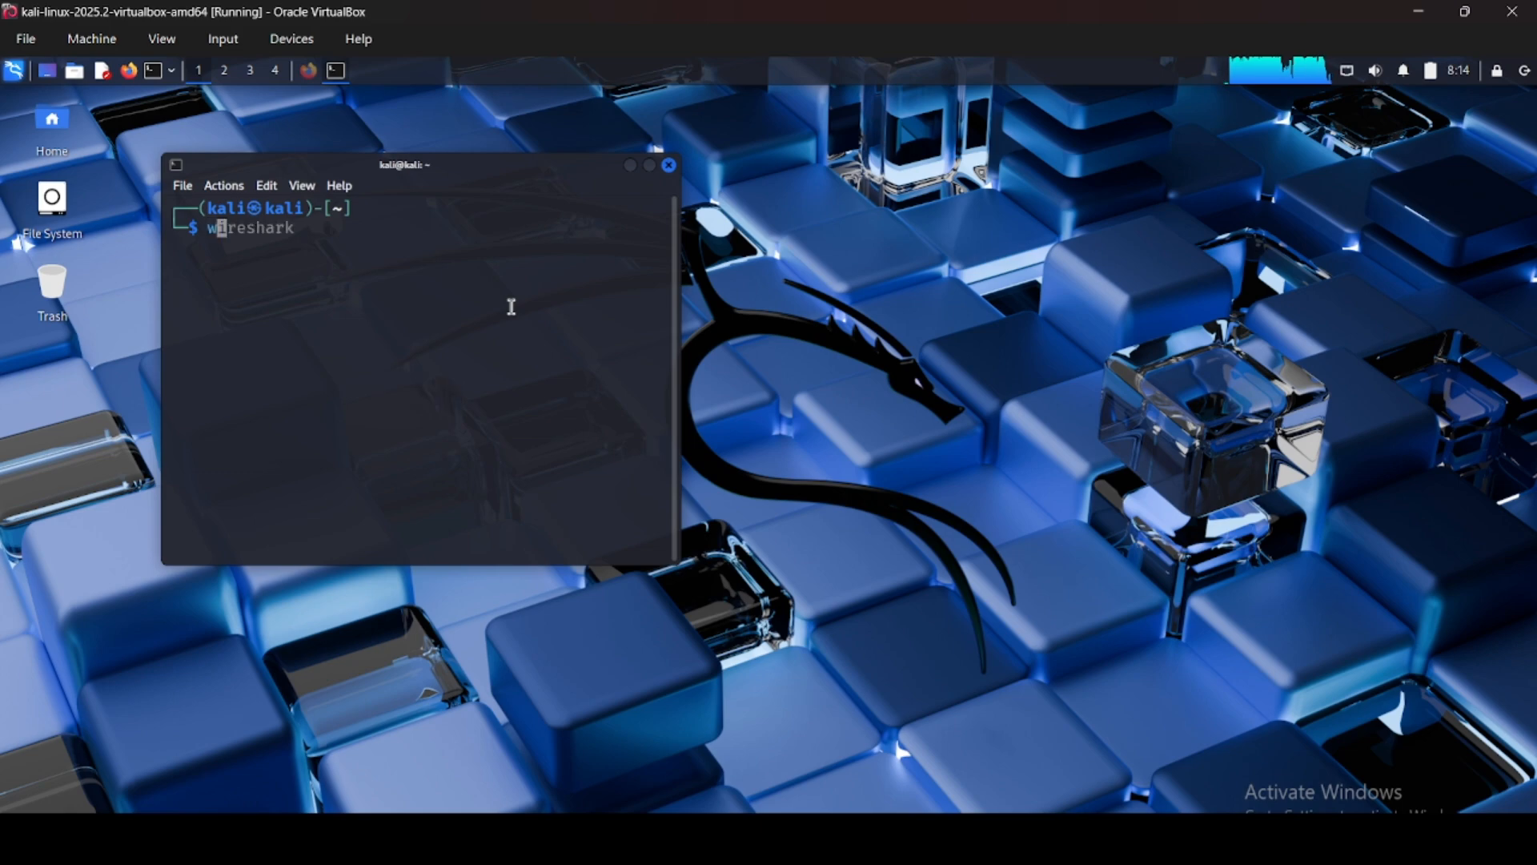
{"action": "type", "text": "ireshark"}
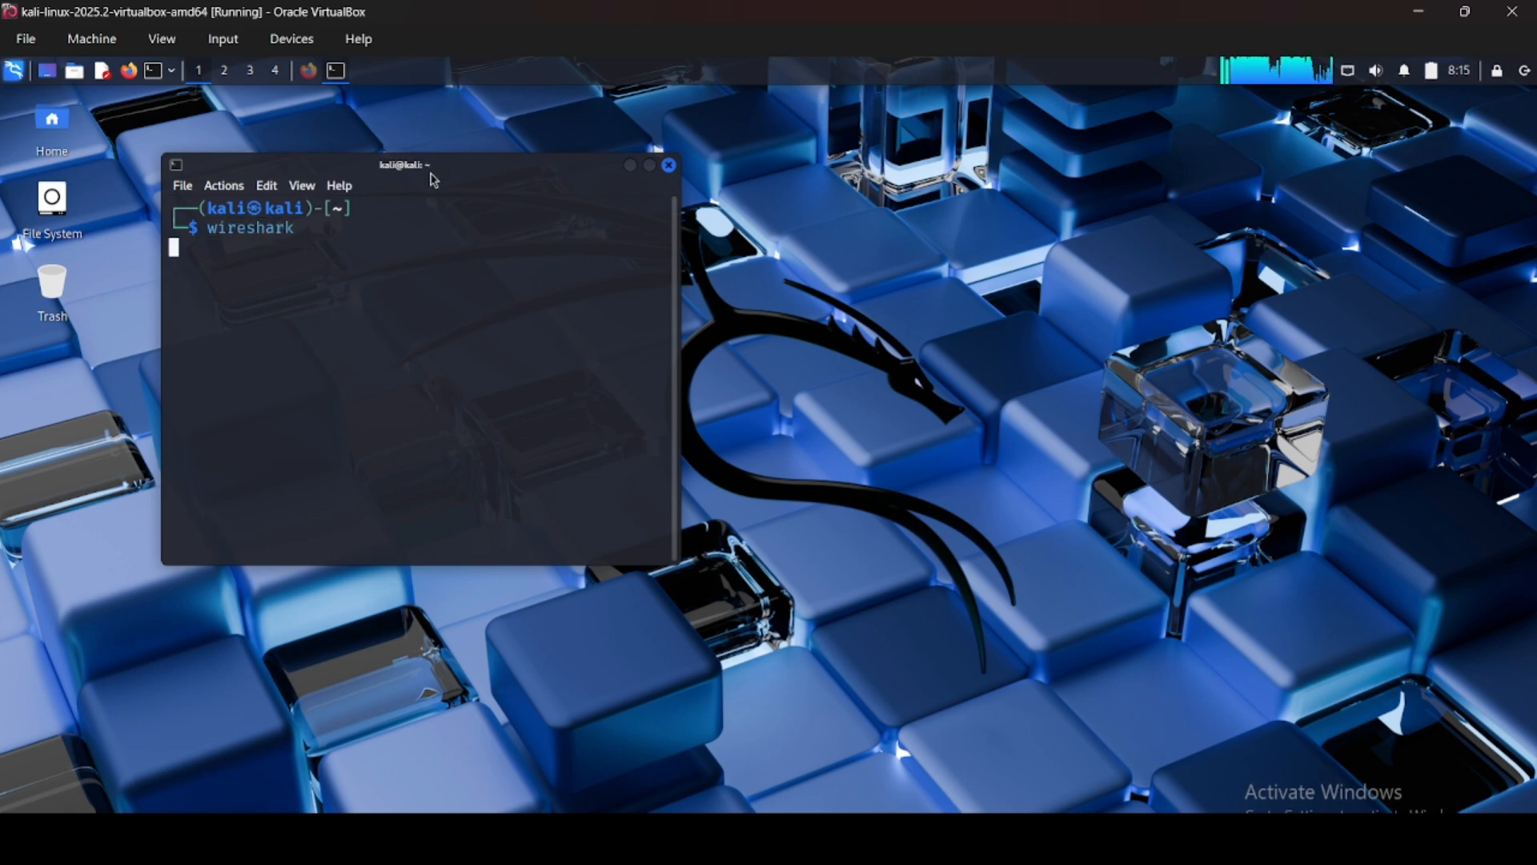
{"action": "left_click_drag", "start_coordinate": [430, 174], "coordinate": [451, 218]}
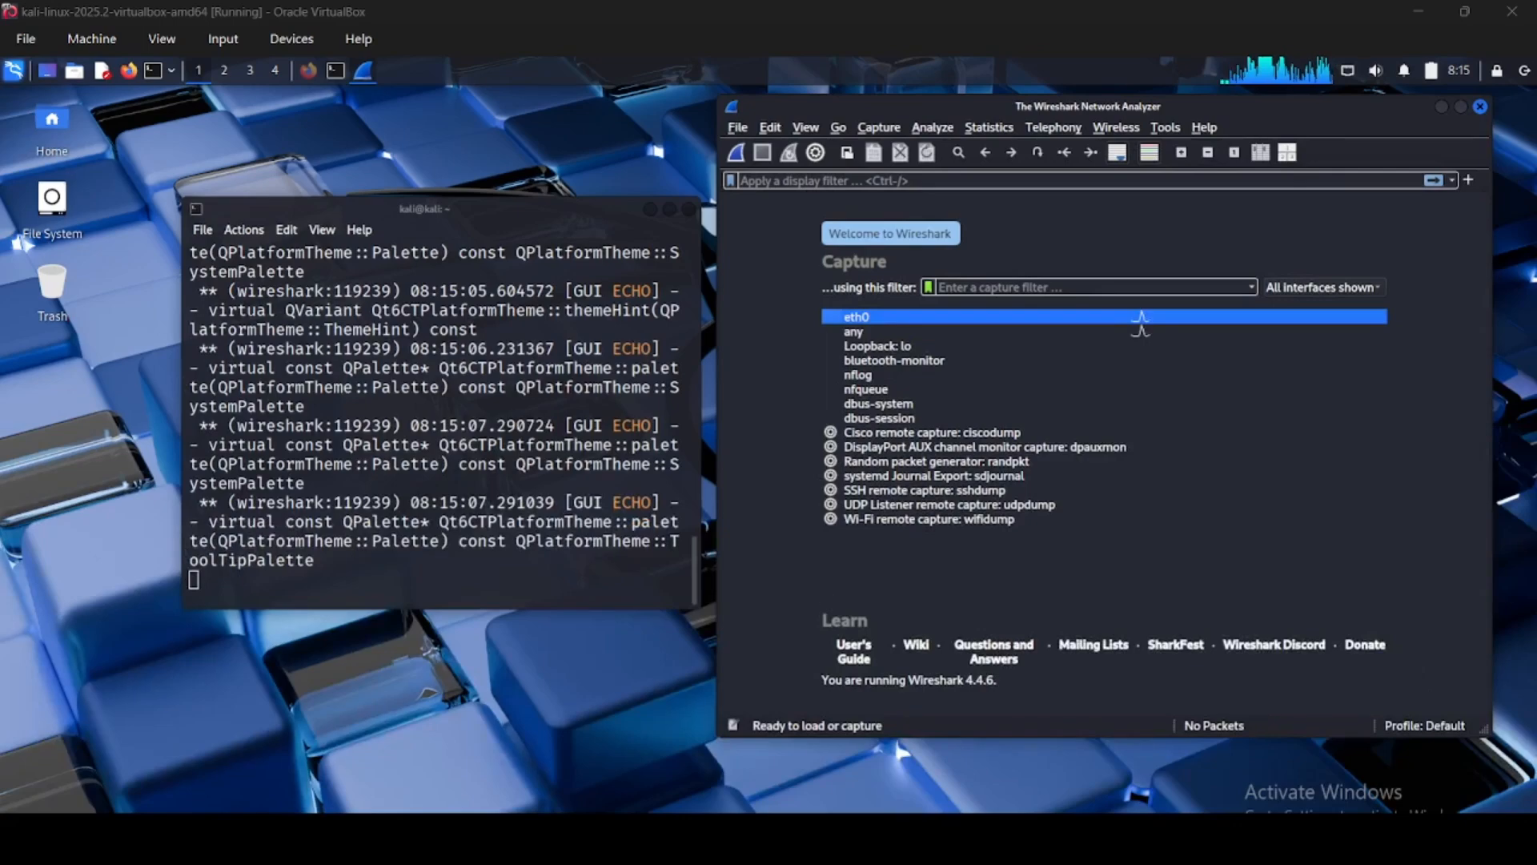
Step: Start capturing on eth0 and select packets in the growing packet list
{"action": "double_click", "coordinate": [931, 321]}
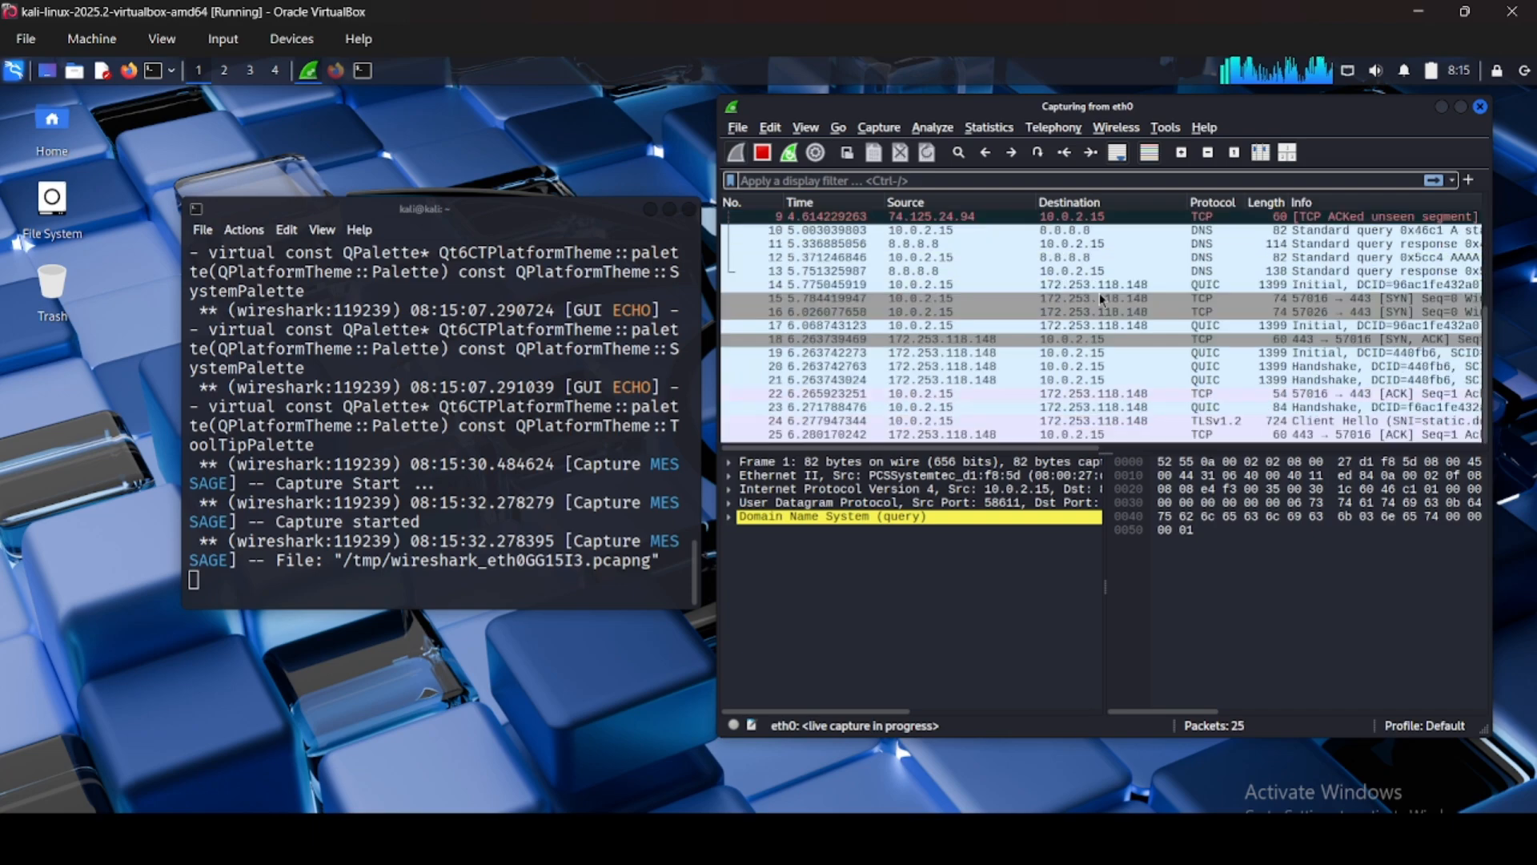
{"action": "left_click", "coordinate": [927, 327]}
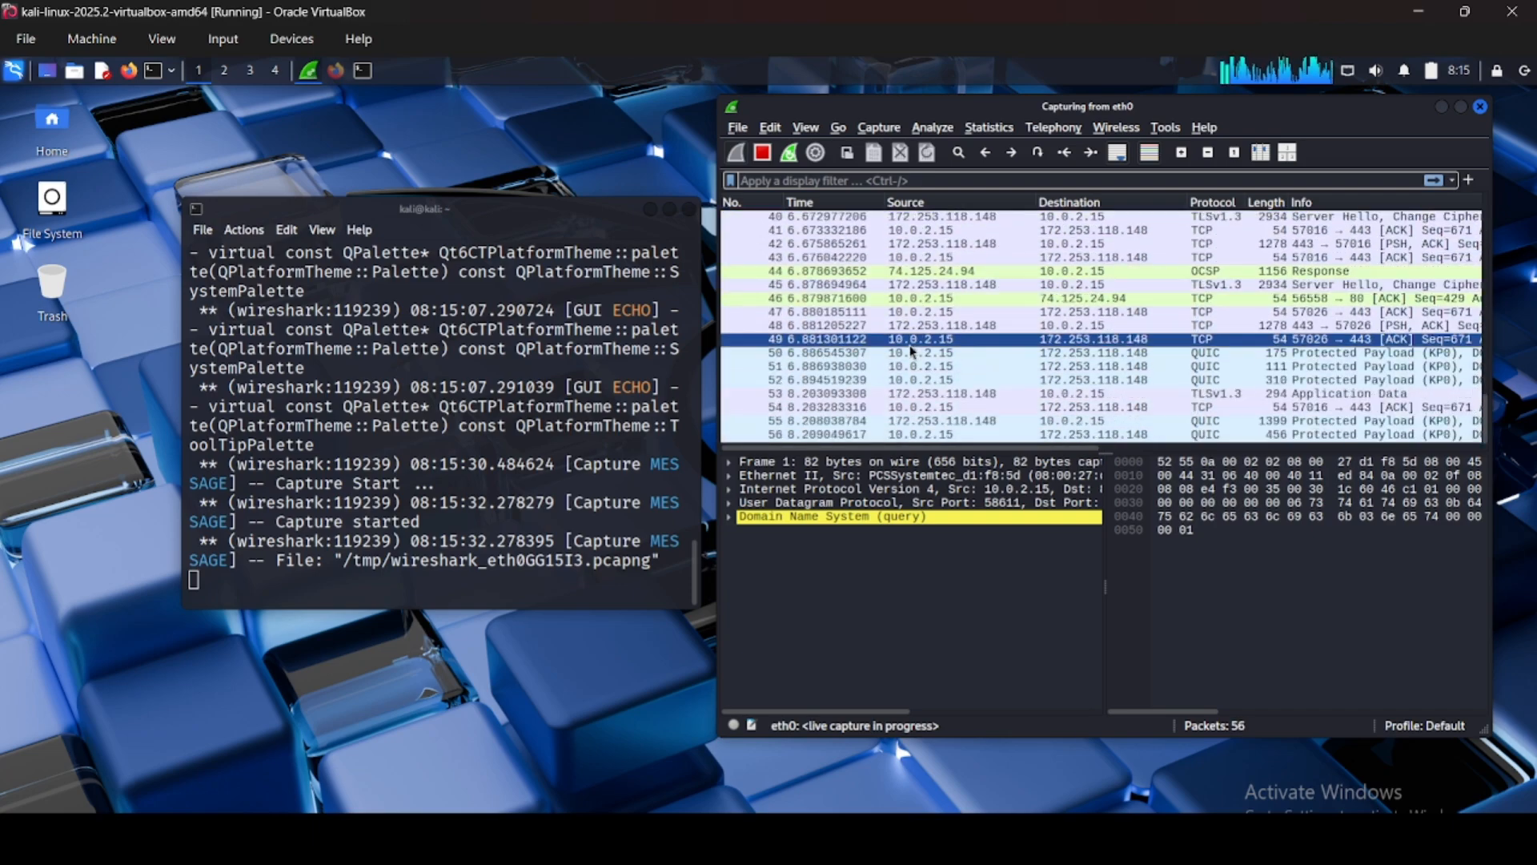
{"action": "left_click", "coordinate": [927, 301]}
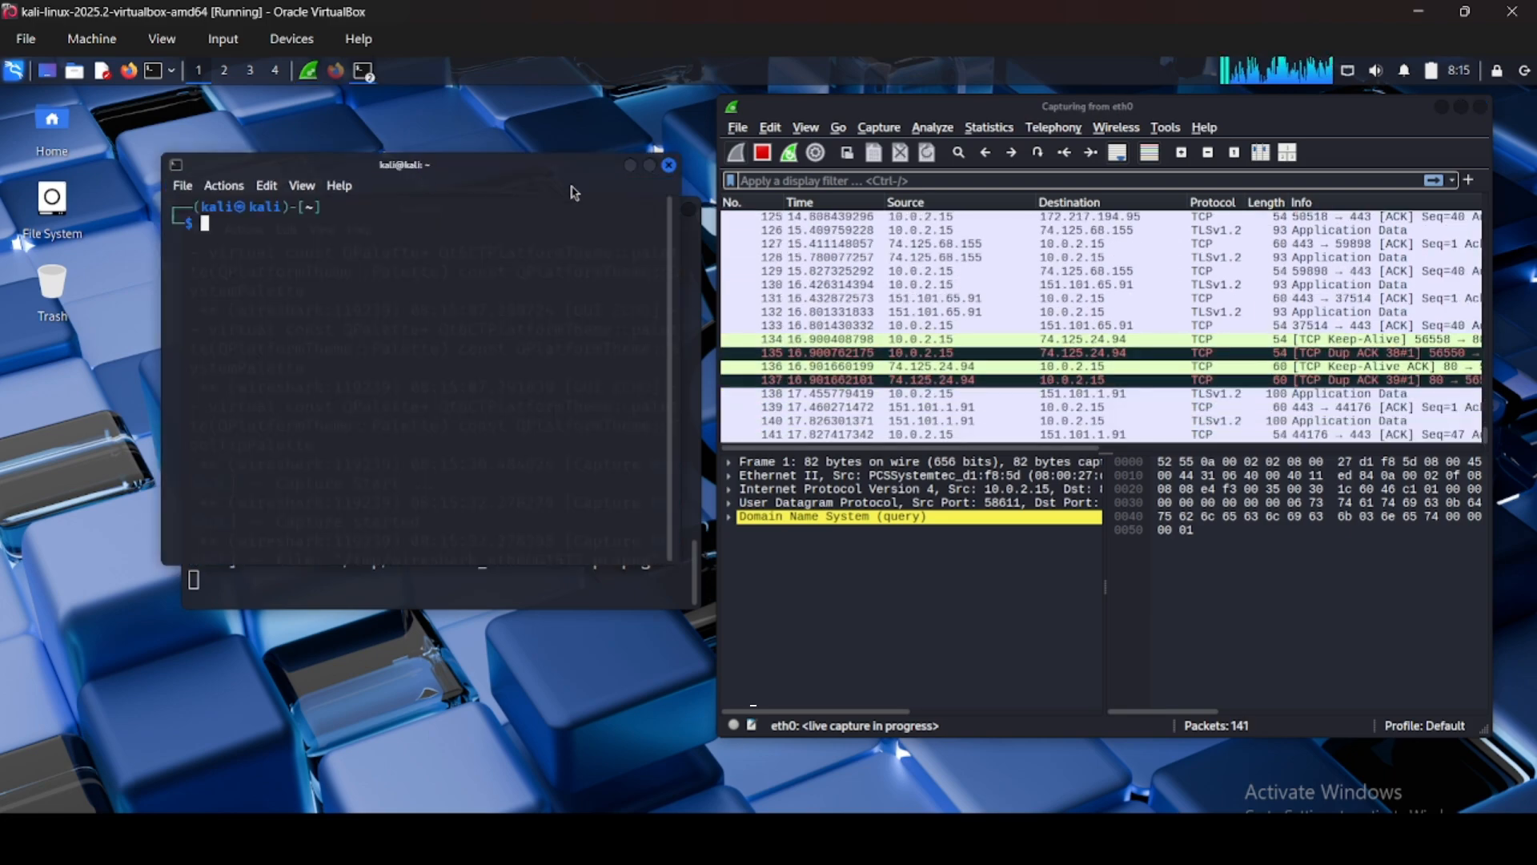
Step: Run ping -c 1 to google.com, getting one reply, and move the terminal aside
{"action": "left_click_drag", "start_coordinate": [438, 174], "coordinate": [425, 181]}
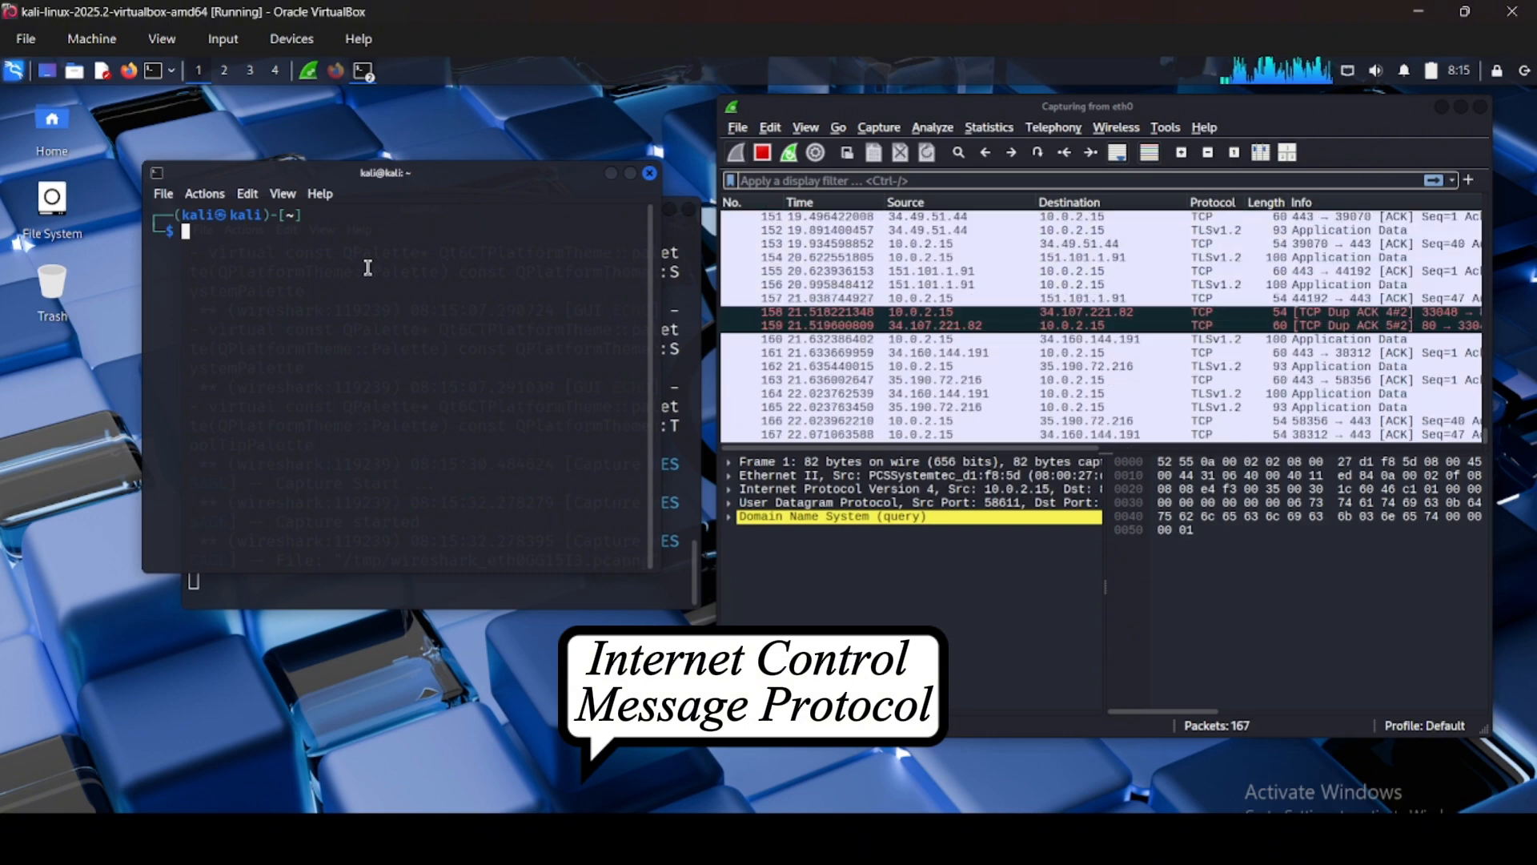
{"action": "type", "text": "ping"}
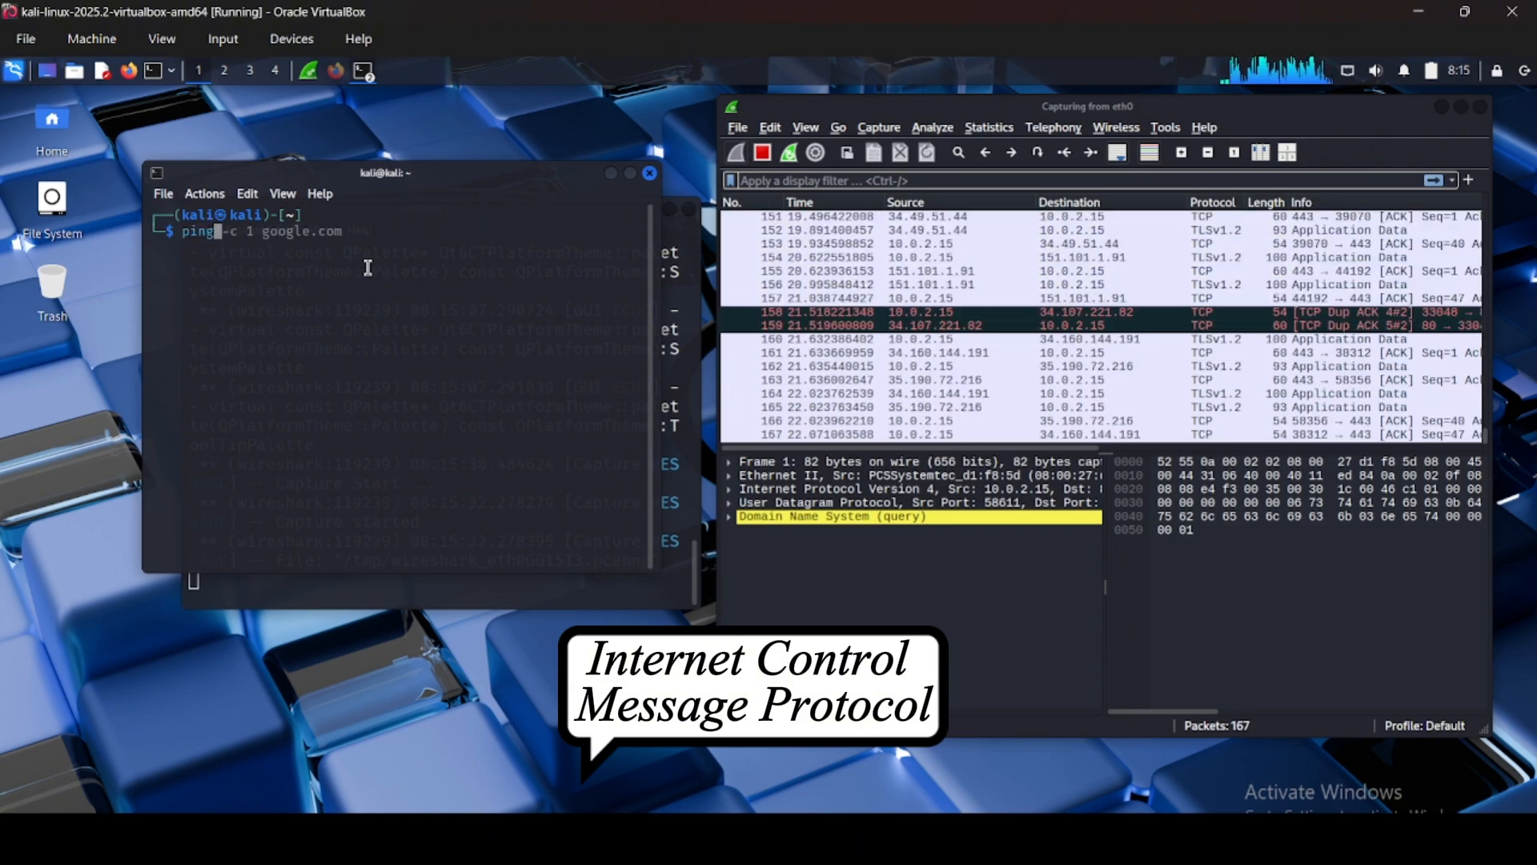
{"action": "type", "text": " -c "}
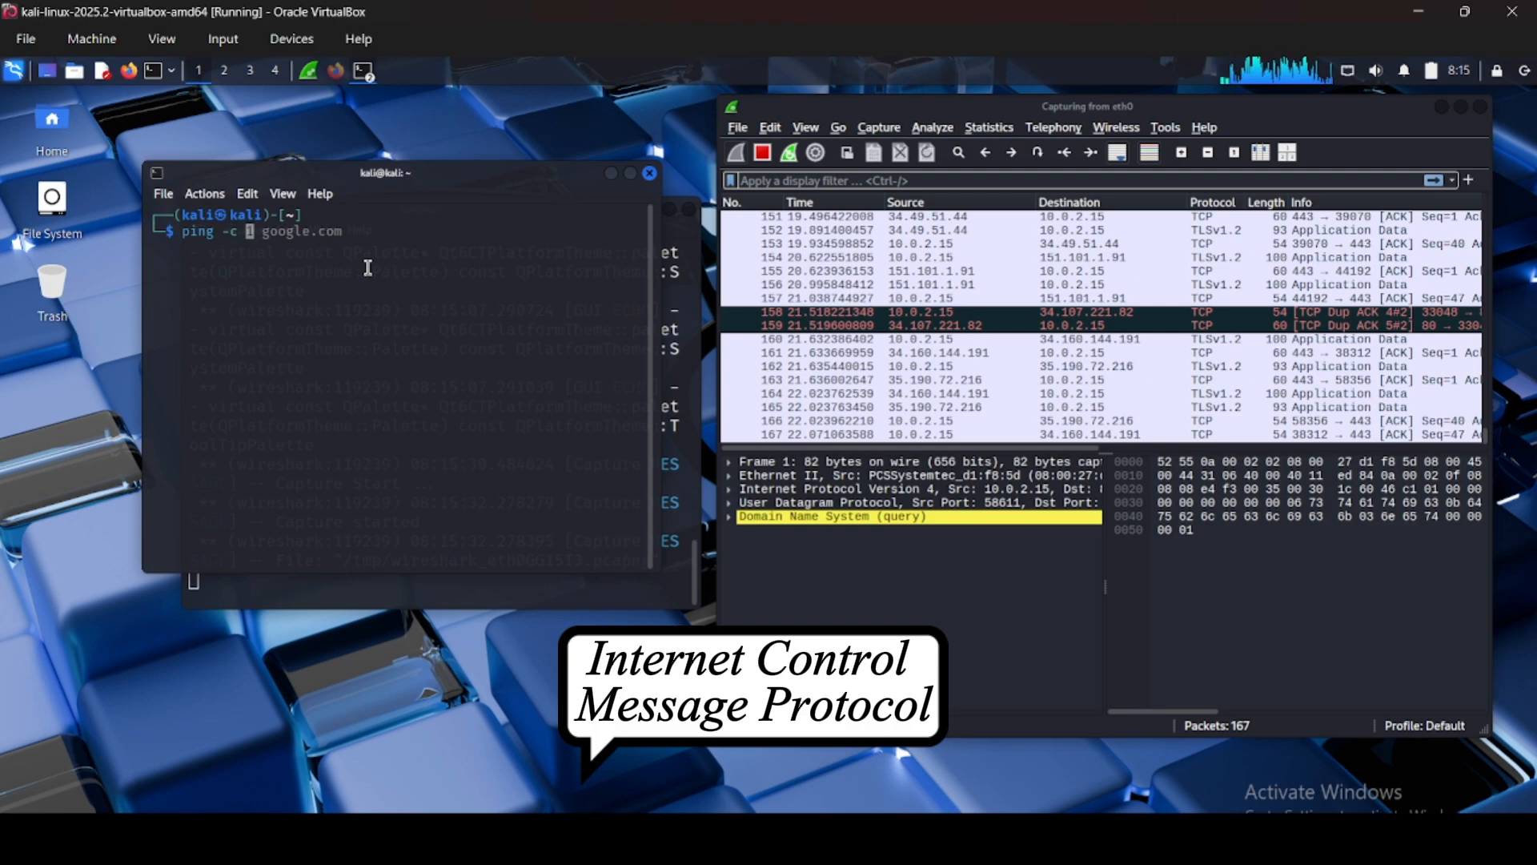
{"action": "type", "text": "1 "}
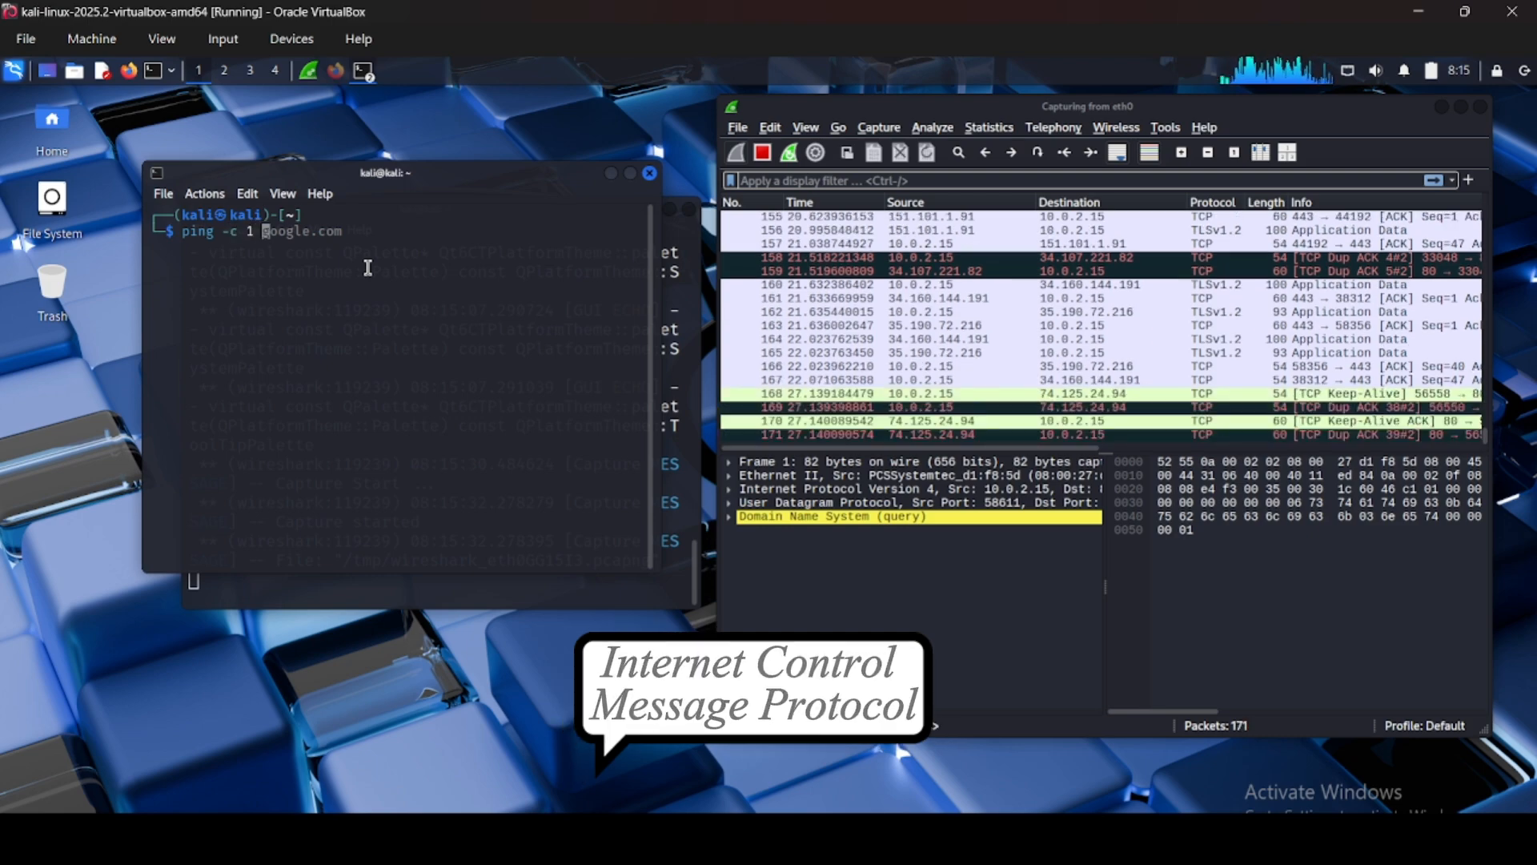
{"action": "type", "text": "googg"}
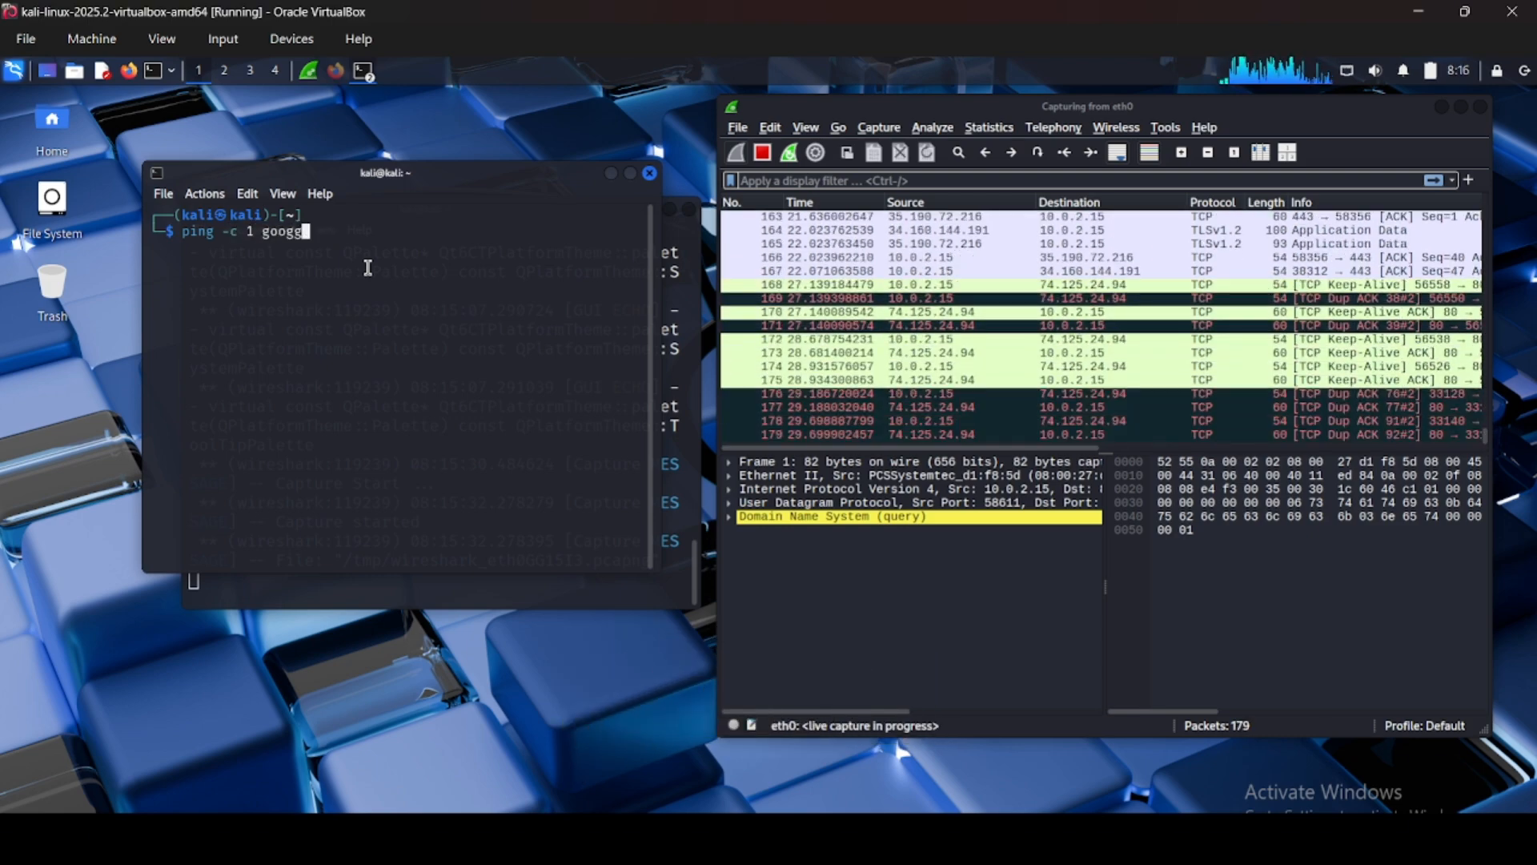
{"action": "type", "text": "e.com"}
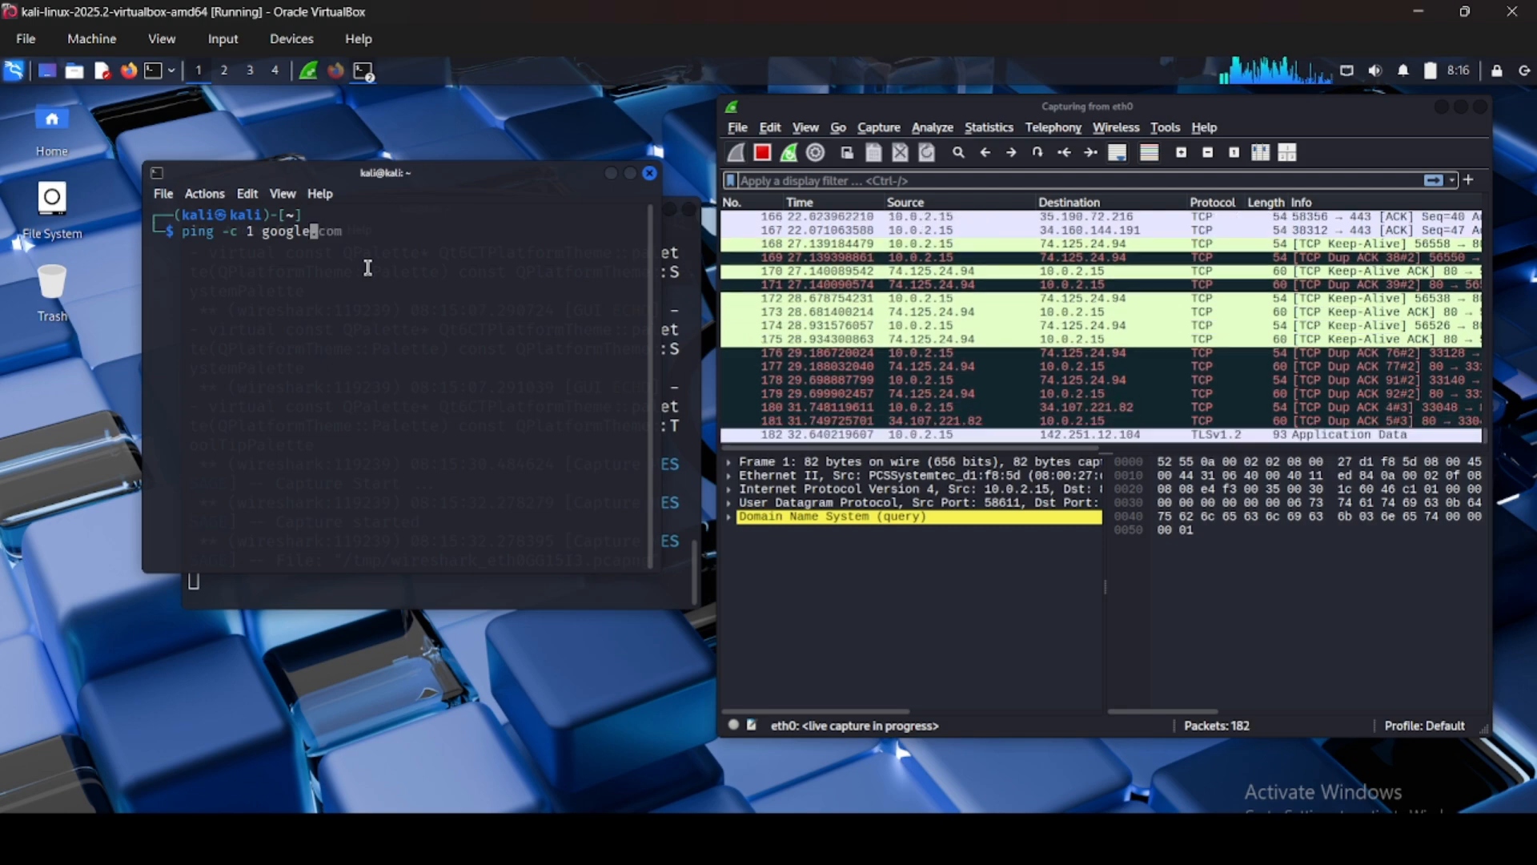
{"action": "key", "text": "Return"}
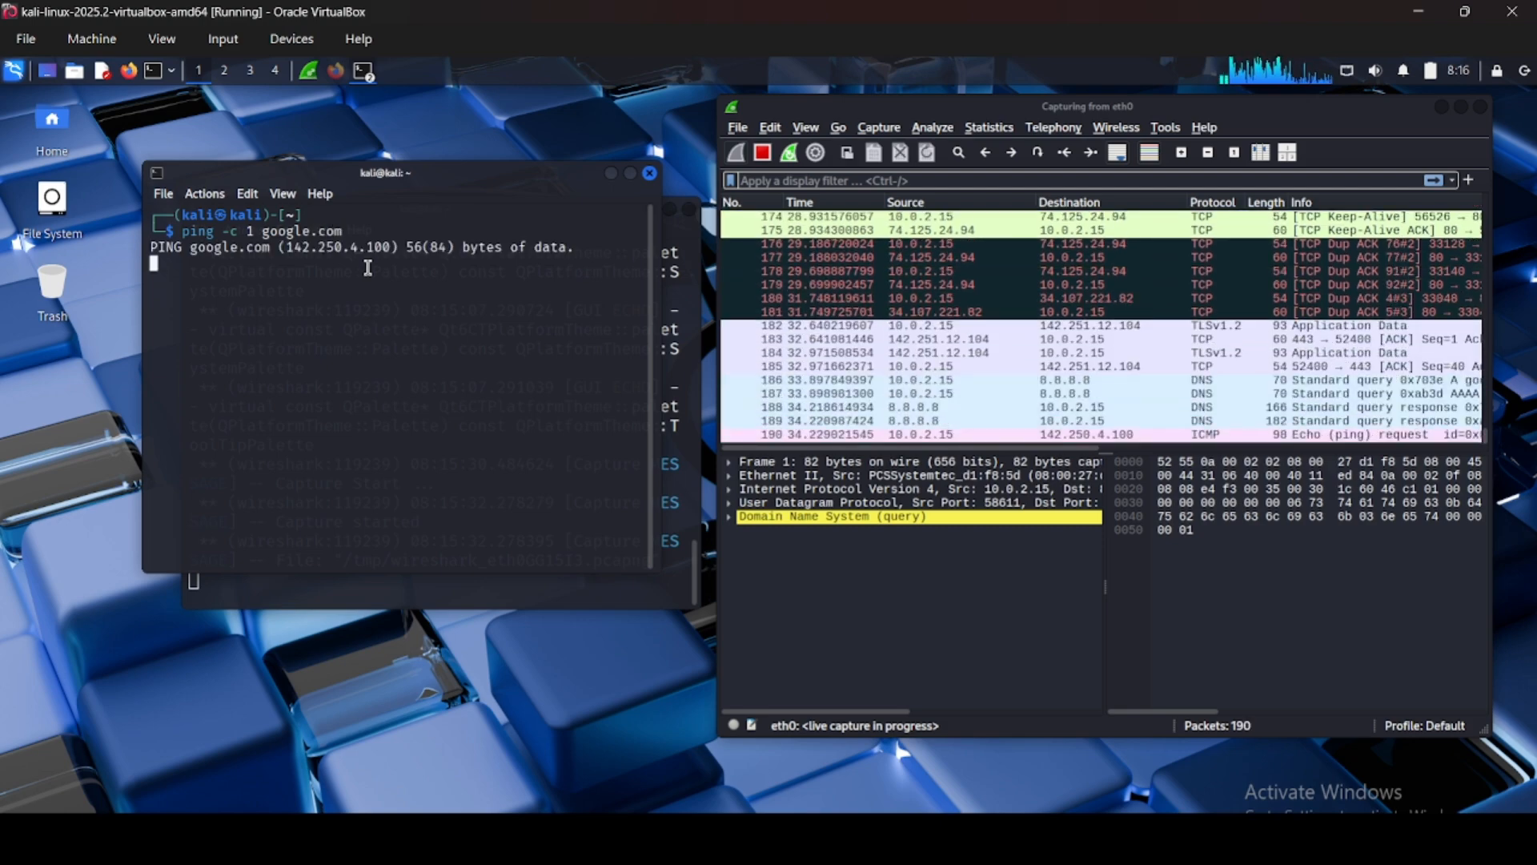
{"action": "key", "text": "Down"}
{"action": "key", "text": "Down"}
{"action": "key", "text": "Down"}
{"action": "key", "text": "Down"}
{"action": "key", "text": "Down"}
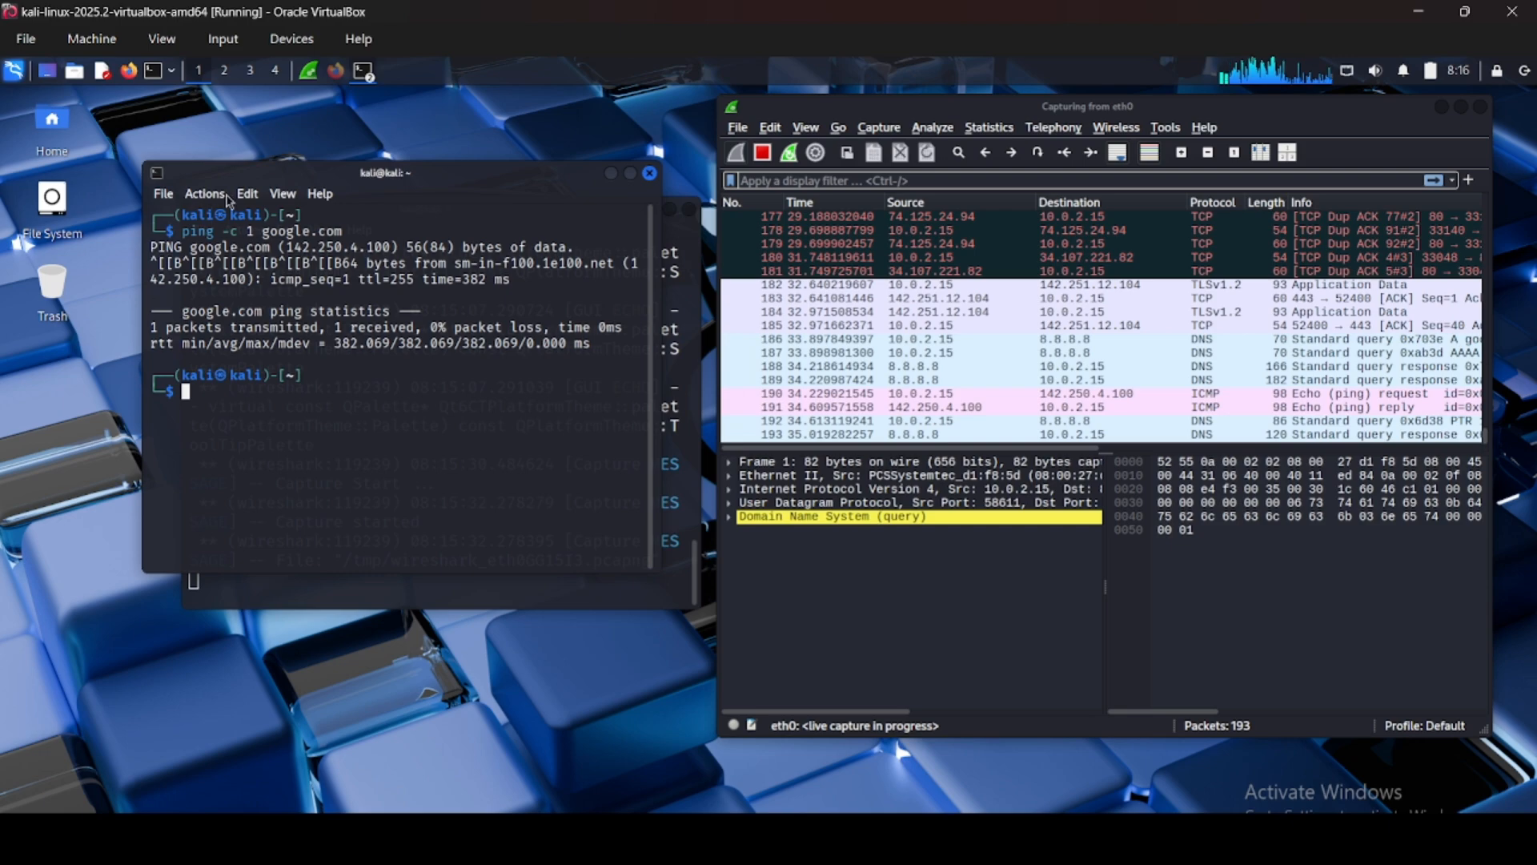
{"action": "left_click_drag", "start_coordinate": [245, 172], "coordinate": [275, 200]}
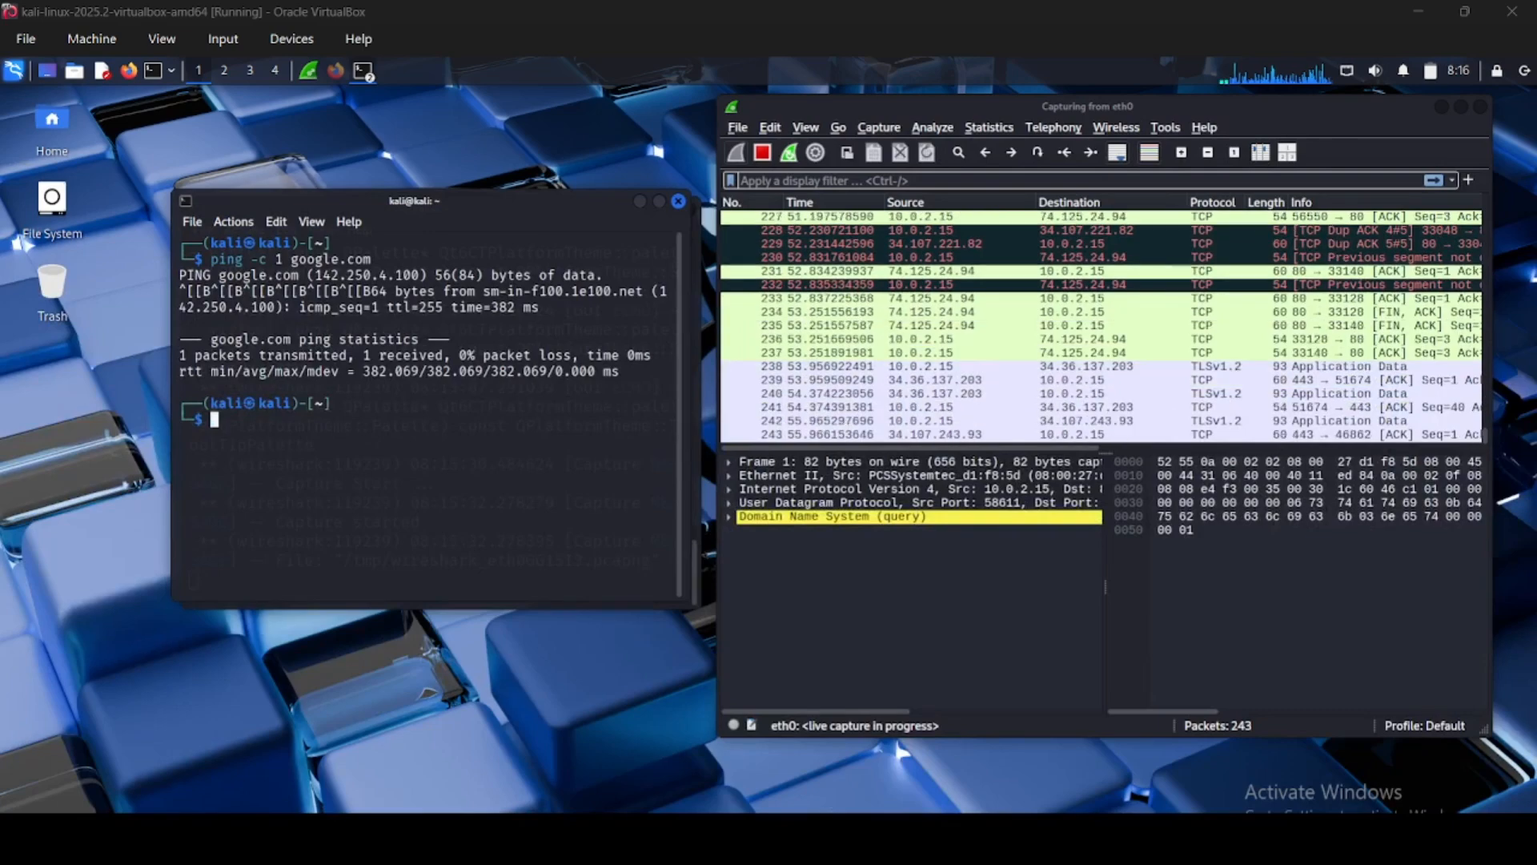
Step: Stop the eth0 capture at 247 packets
{"action": "left_click", "coordinate": [761, 156]}
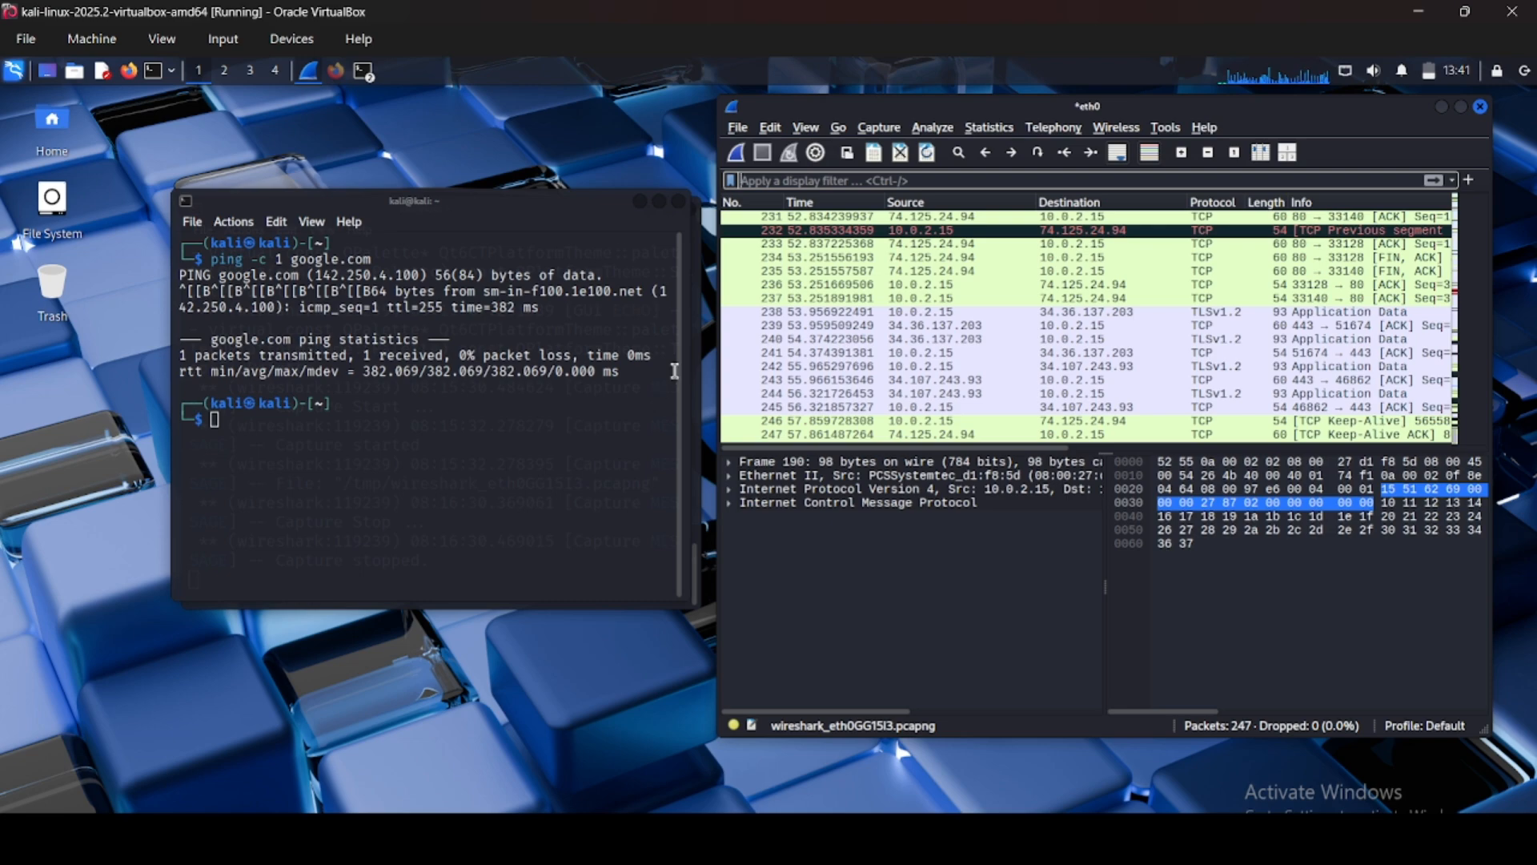
Step: Filter the capture to icmp and open echo request packet 190 in its own window
{"action": "left_click", "coordinate": [794, 181]}
{"action": "type", "text": "icmp"}
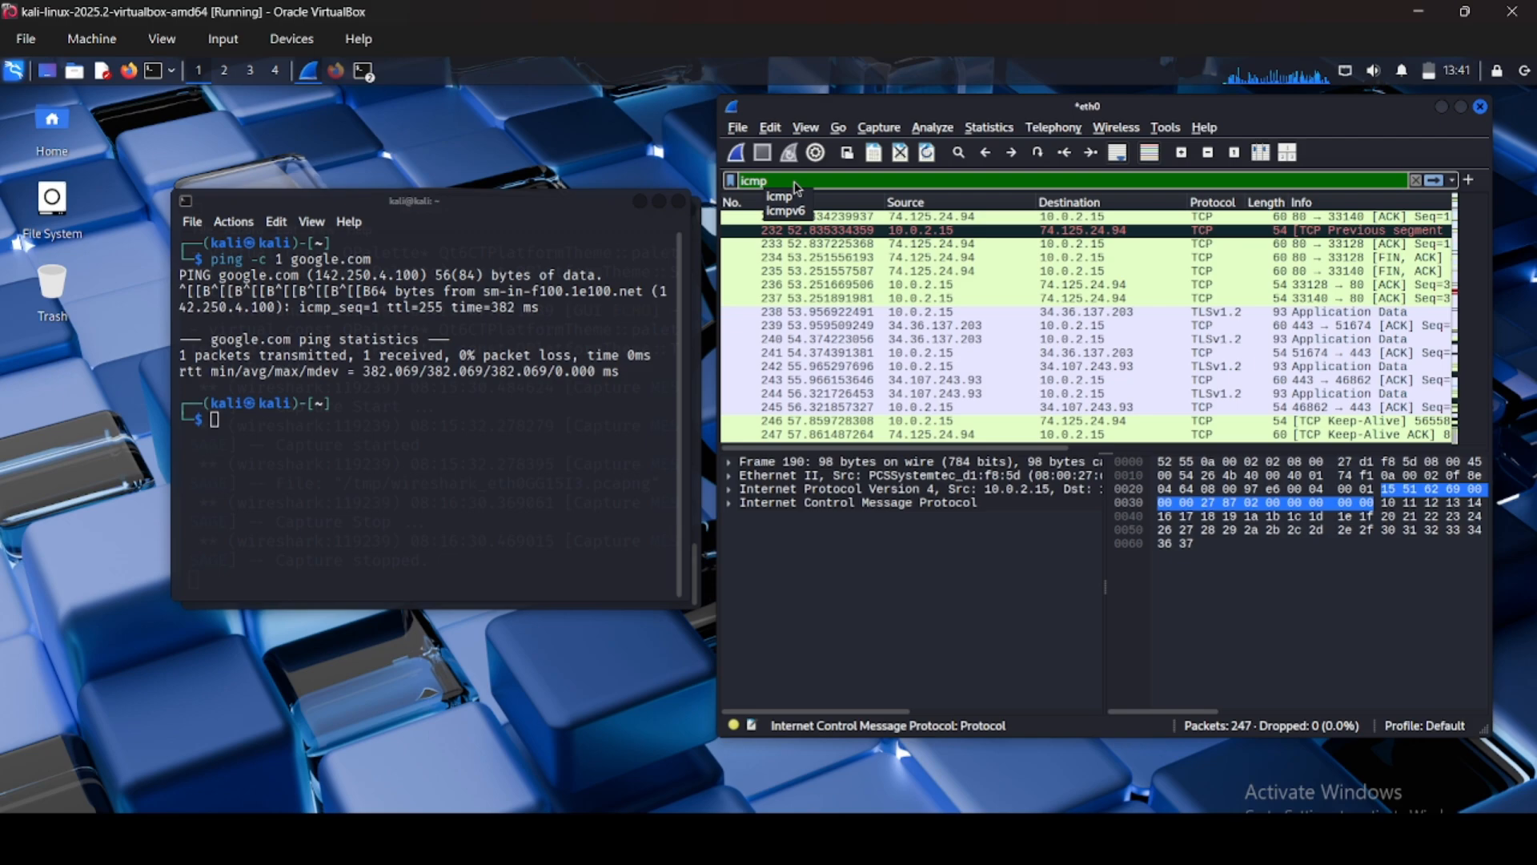
{"action": "key", "text": "Return"}
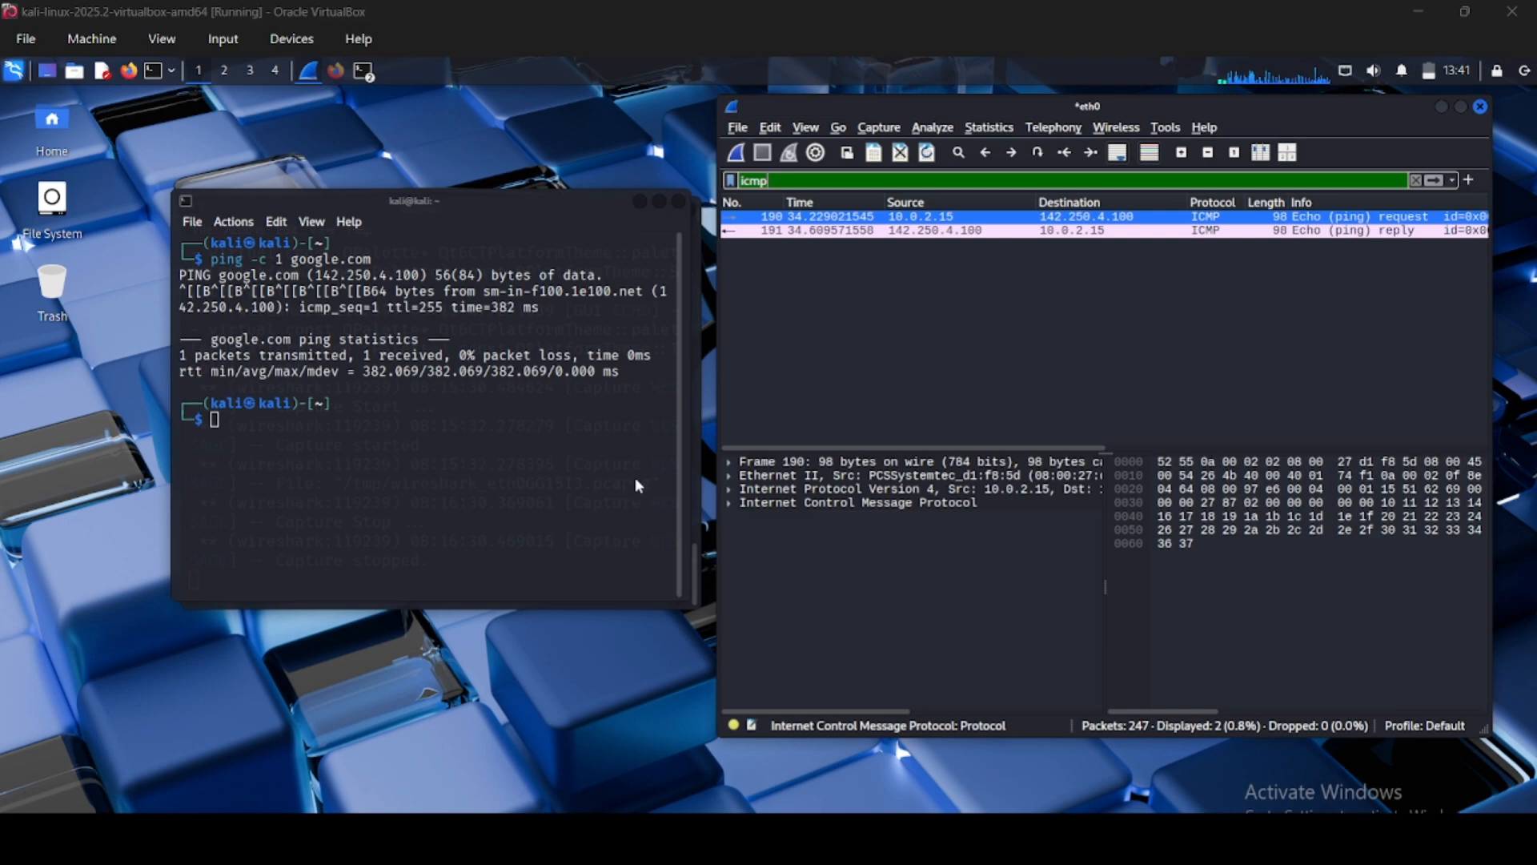
{"action": "double_click", "coordinate": [840, 225]}
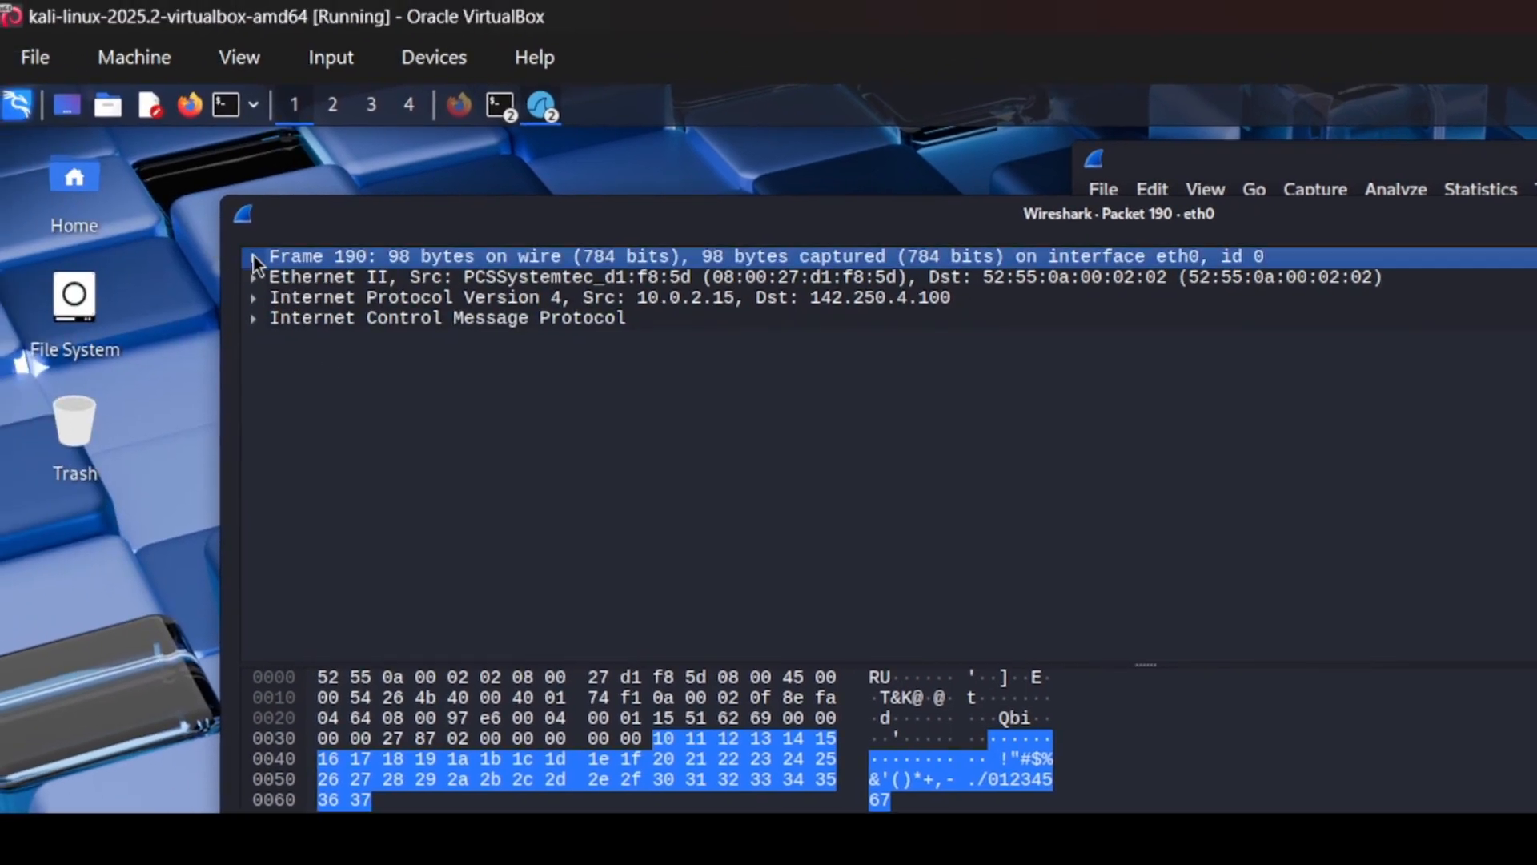
{"action": "left_click", "coordinate": [253, 256]}
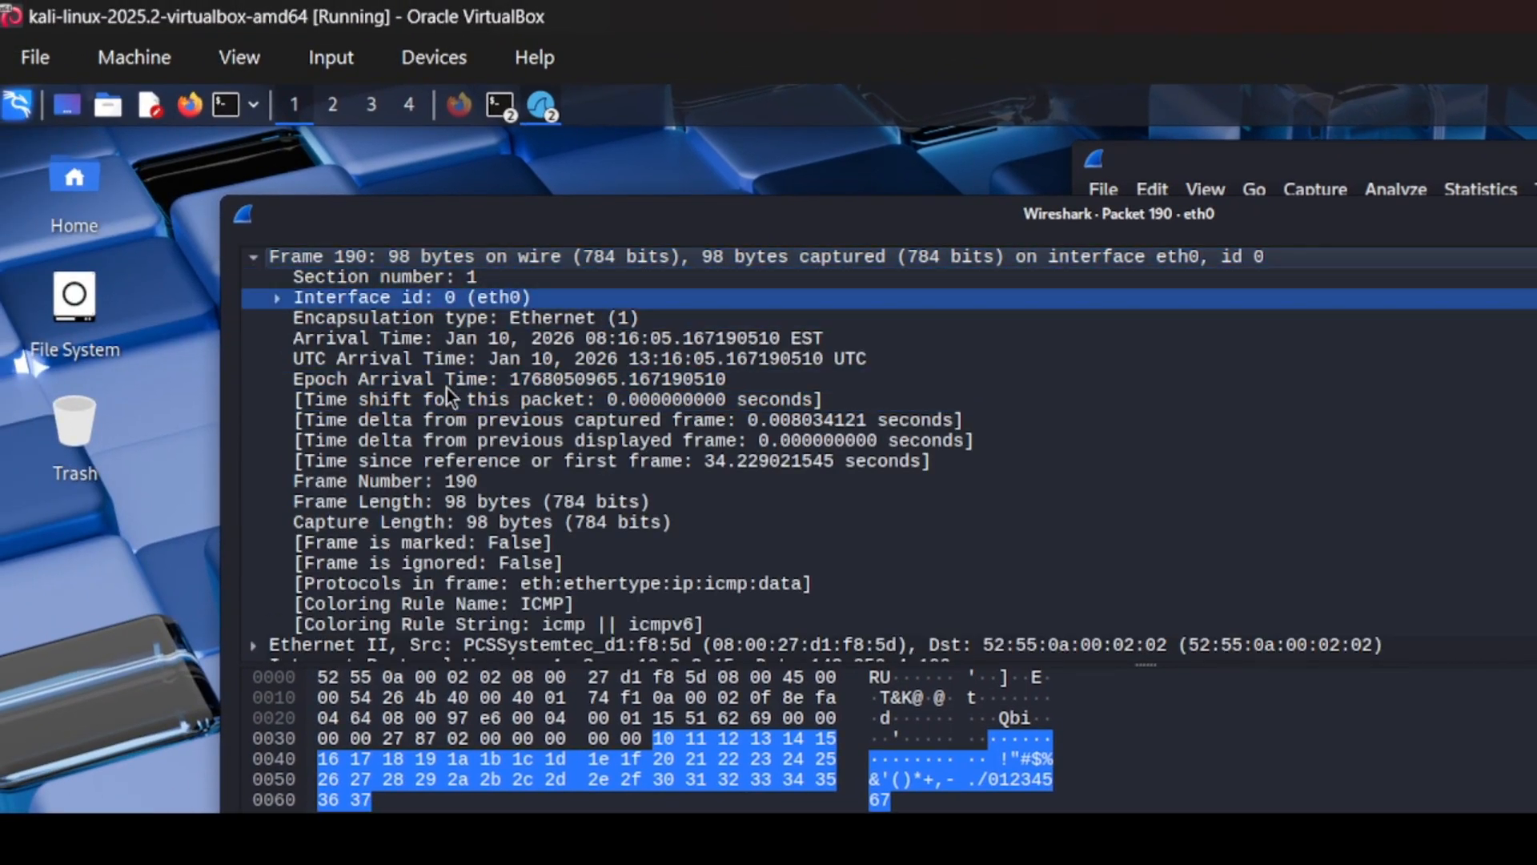
{"action": "scroll", "coordinate": [488, 423], "scroll_direction": "down", "scroll_amount": 1}
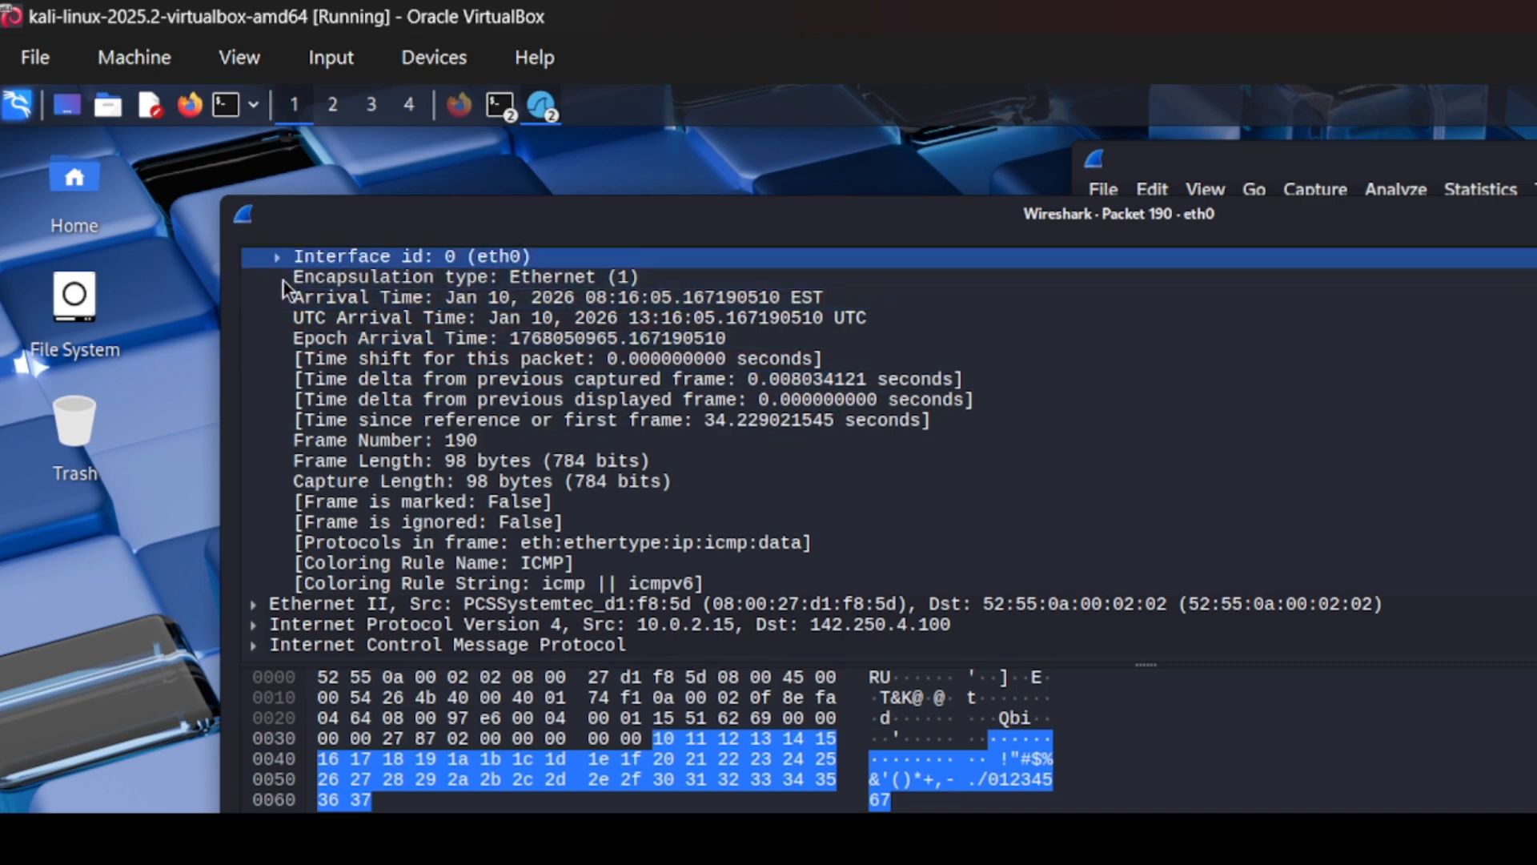
{"action": "scroll", "coordinate": [281, 288], "scroll_direction": "up", "scroll_amount": 1}
{"action": "left_click", "coordinate": [255, 258]}
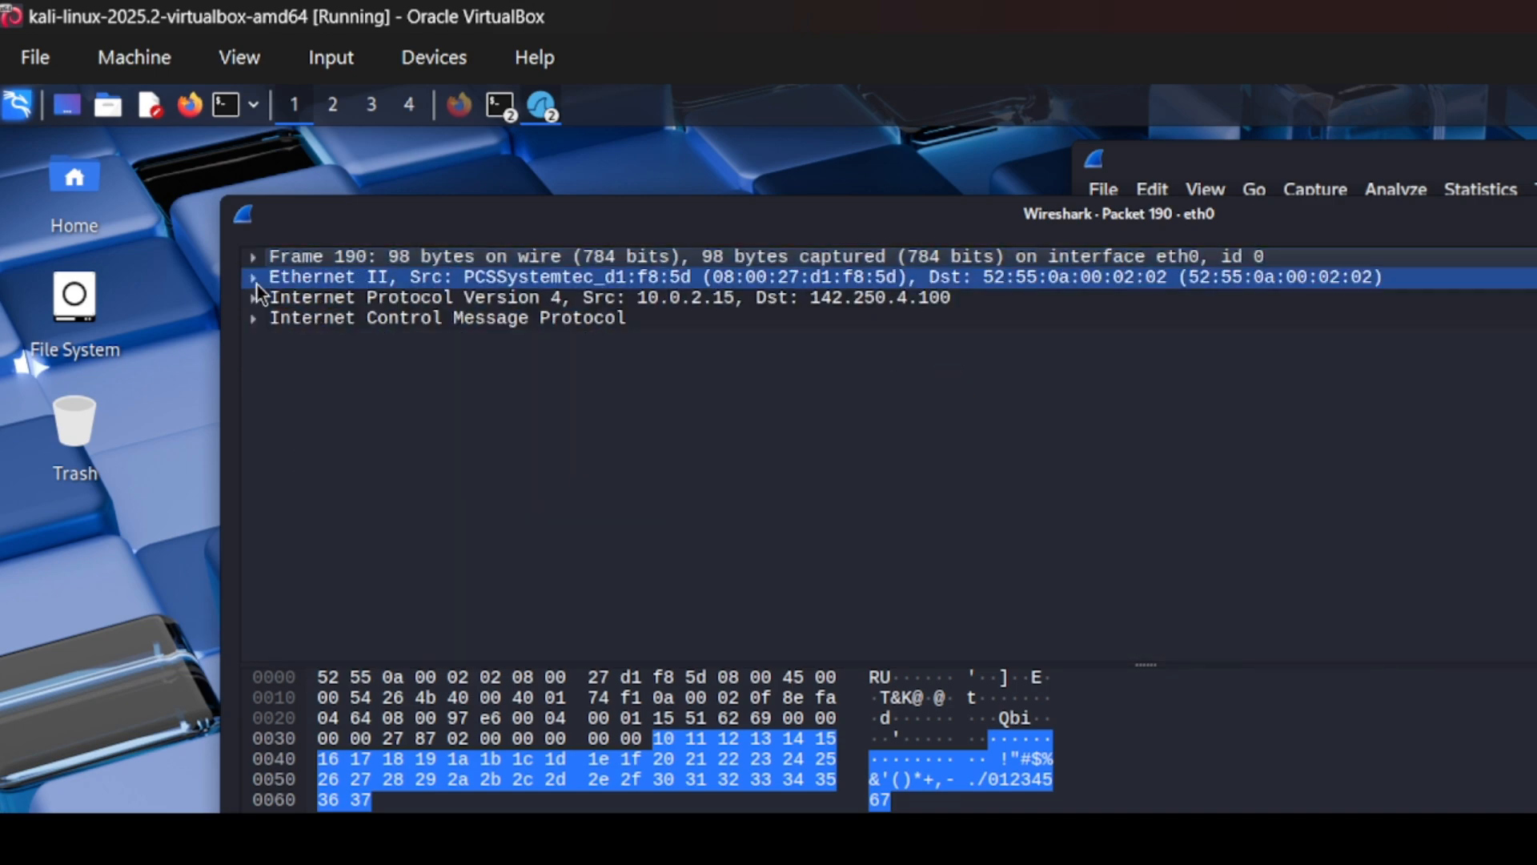
{"action": "left_click", "coordinate": [255, 281]}
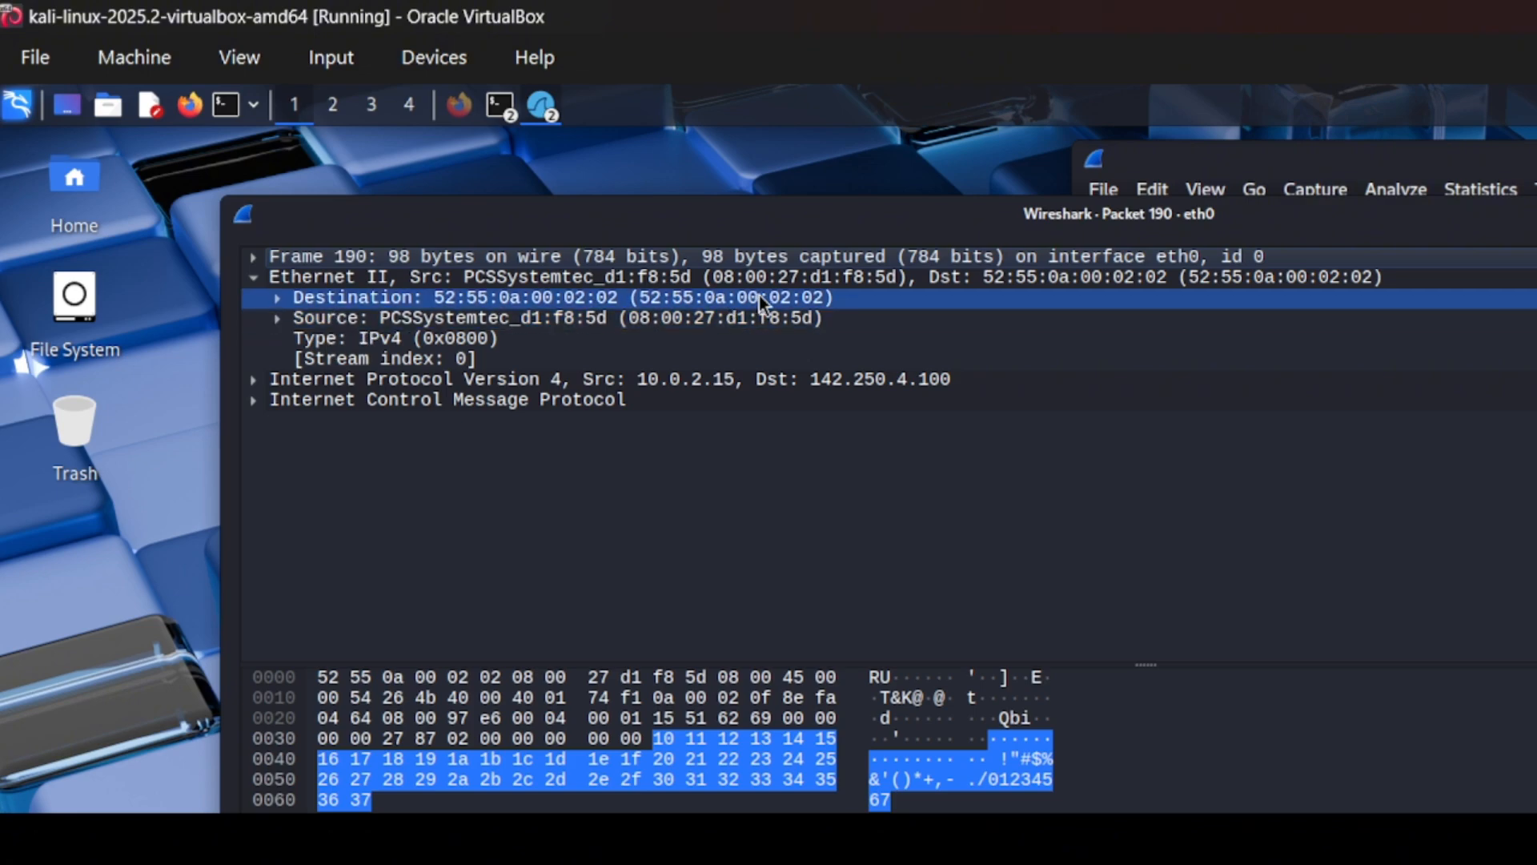
{"action": "left_click", "coordinate": [261, 277]}
{"action": "left_click", "coordinate": [253, 298]}
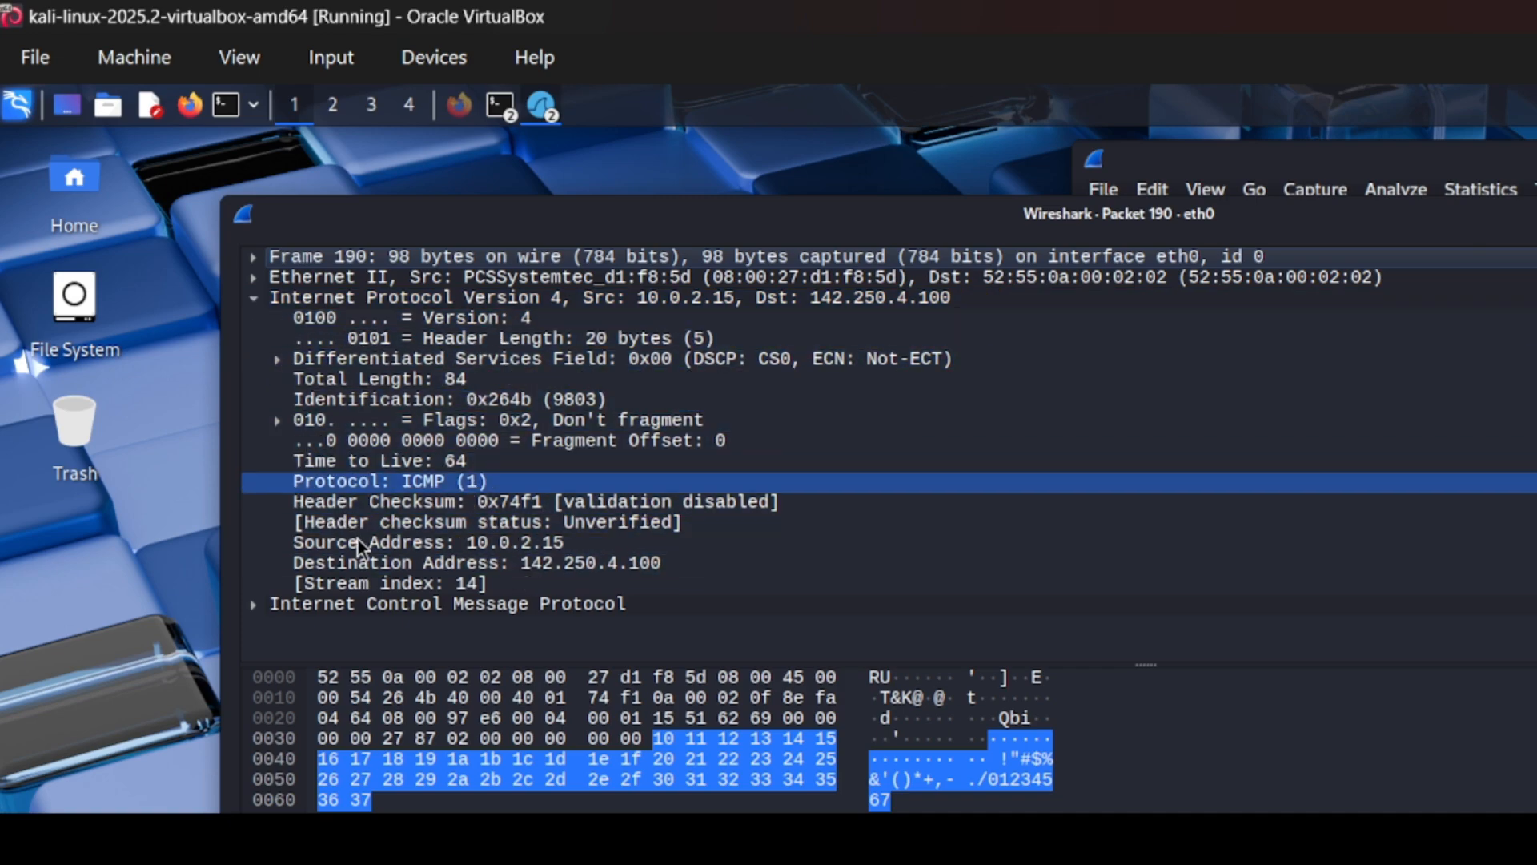
{"action": "left_click", "coordinate": [253, 298]}
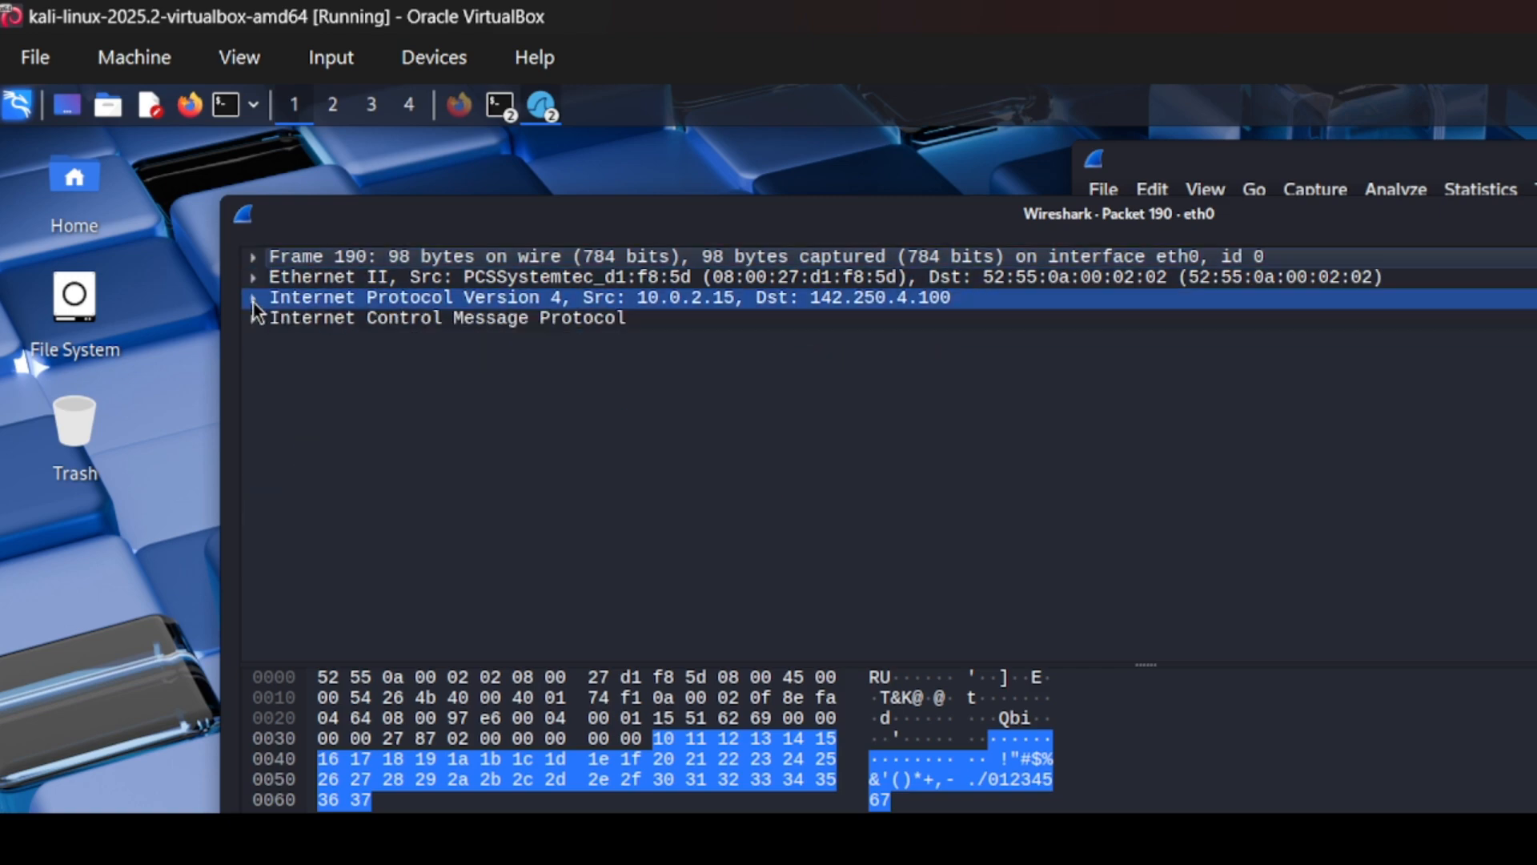
{"action": "left_click", "coordinate": [256, 318]}
{"action": "left_click", "coordinate": [300, 339]}
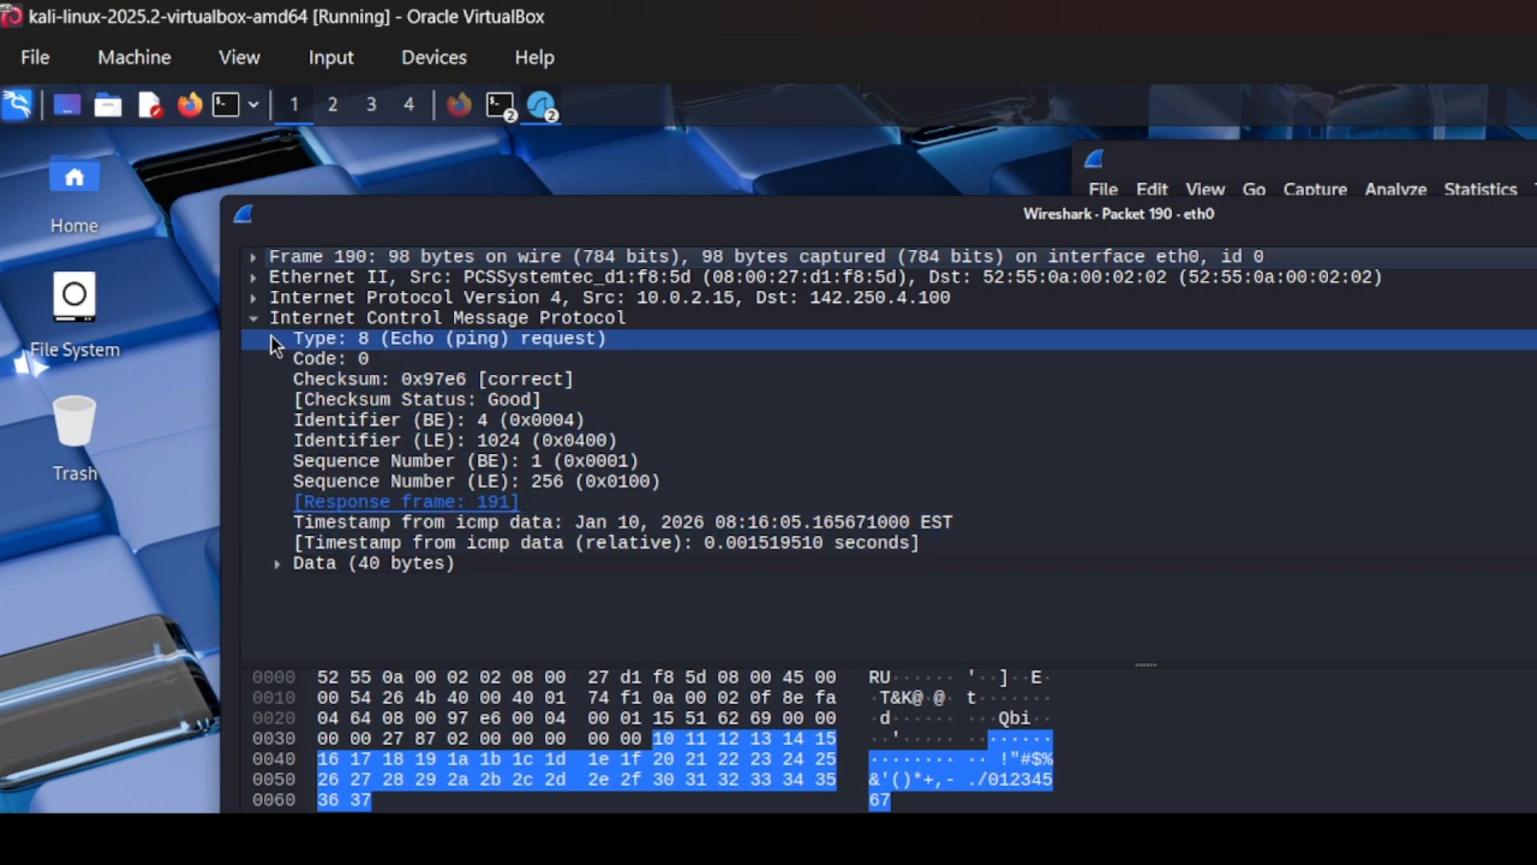
{"action": "left_click", "coordinate": [253, 318]}
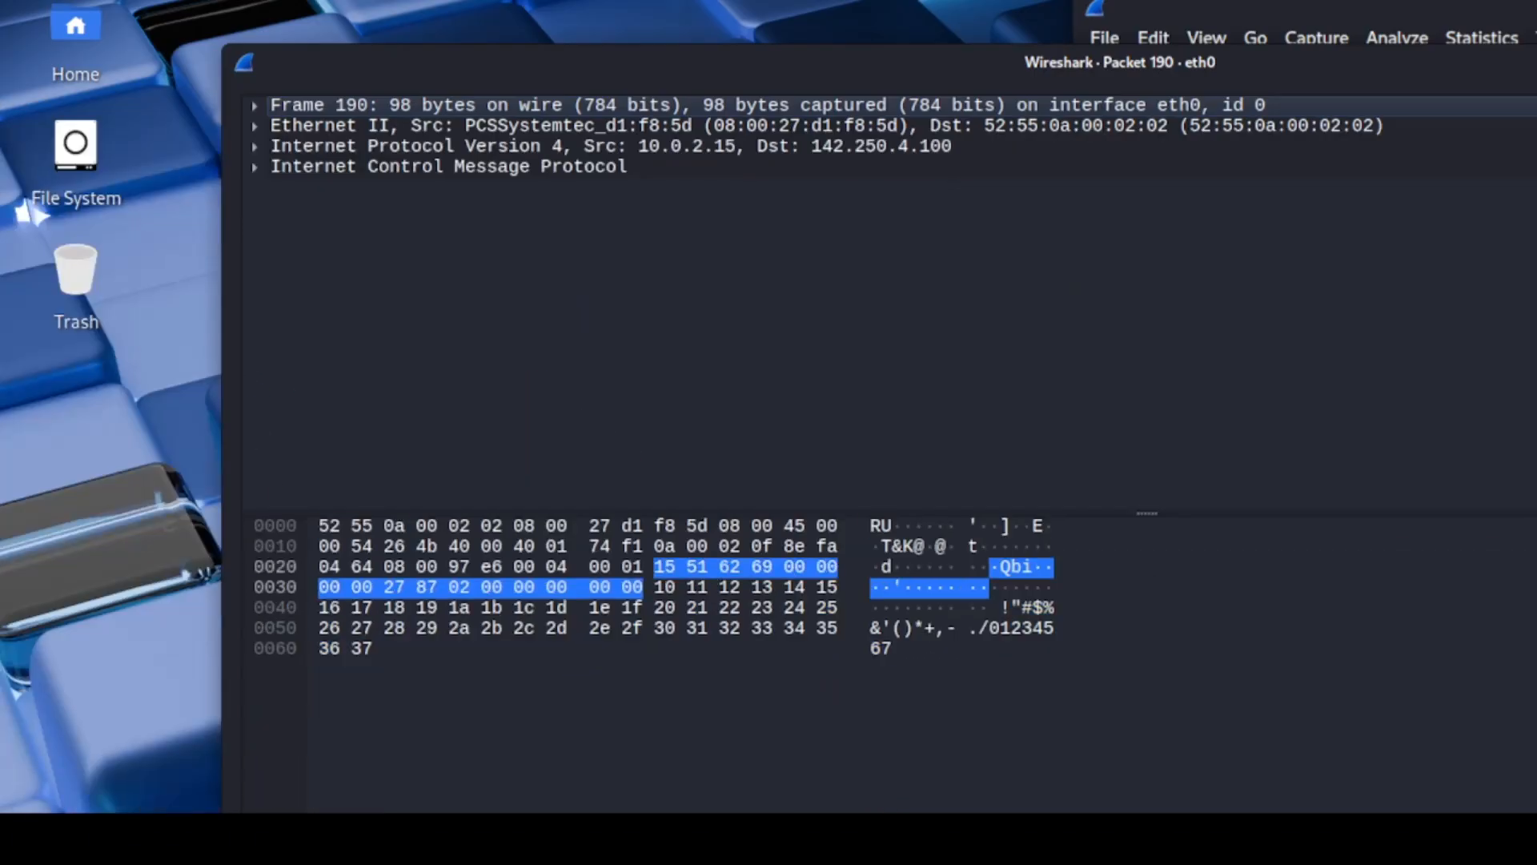